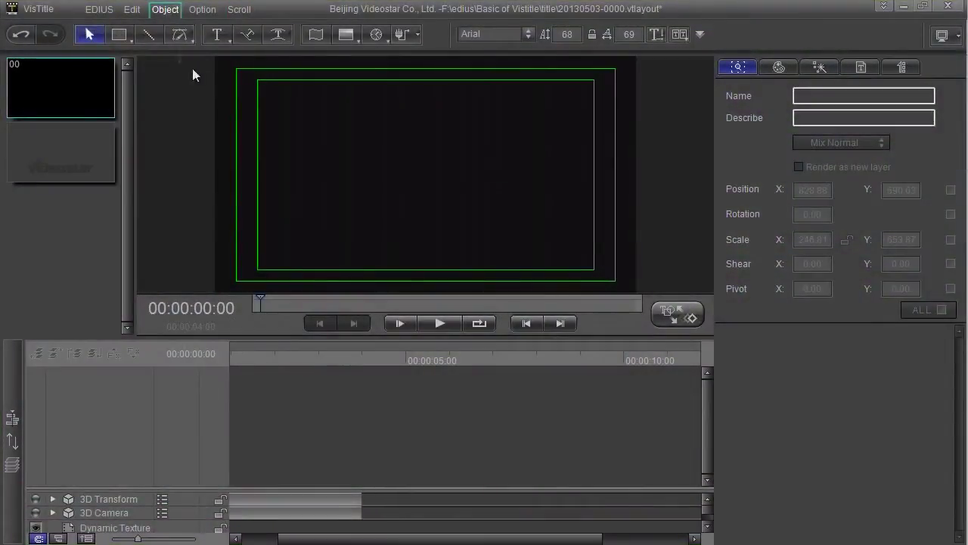
- Place a horizontal text box on the canvas and enter the tutorial title sentence
click(216, 34)
click(318, 144)
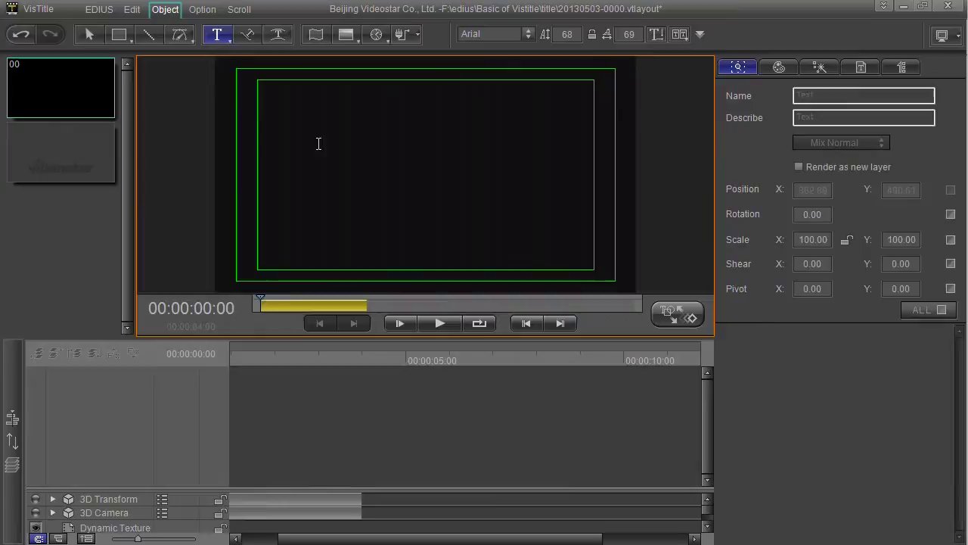
text(Vid)
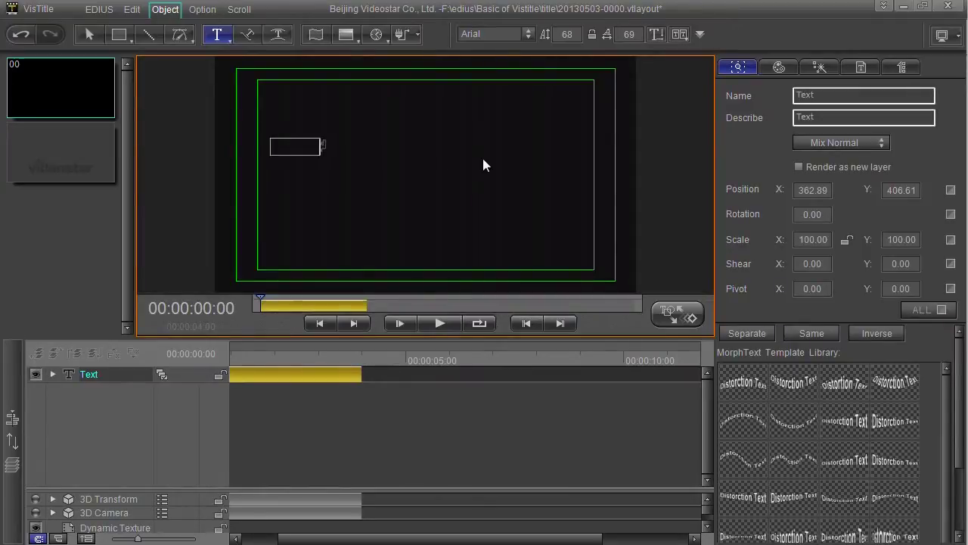
text(eostar)
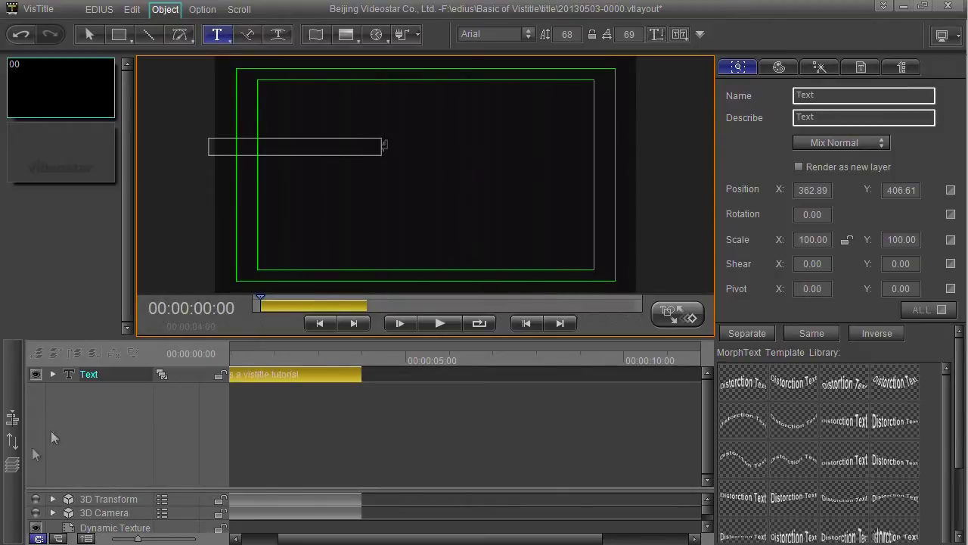
- Apply the white Custom shader style preset 001 to the text object
click(13, 441)
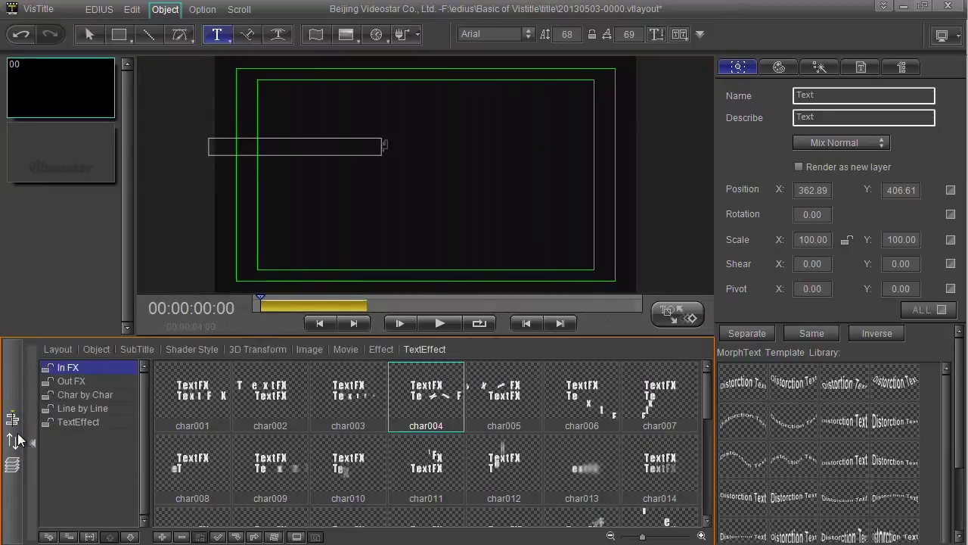
click(191, 348)
mouse_move(193, 394)
mouse_down()
mouse_move(298, 176)
mouse_move(292, 150)
mouse_up()
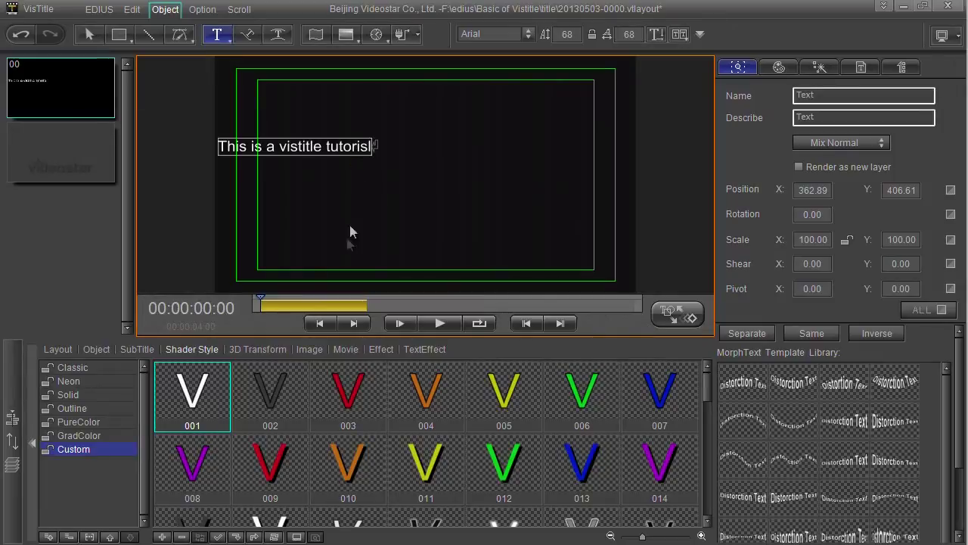
- Fix the typo so the last word reads 'tutorial'
double_click(364, 144)
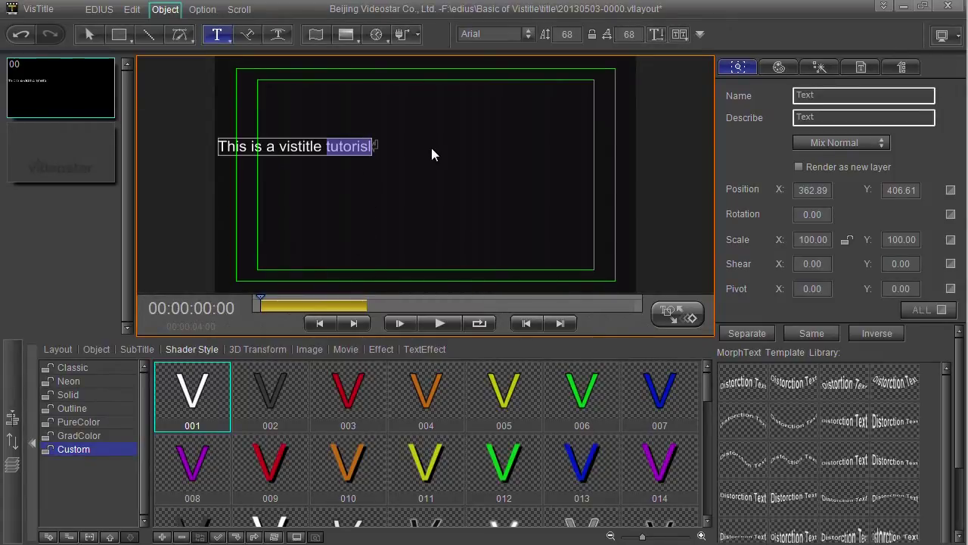
key(Left)
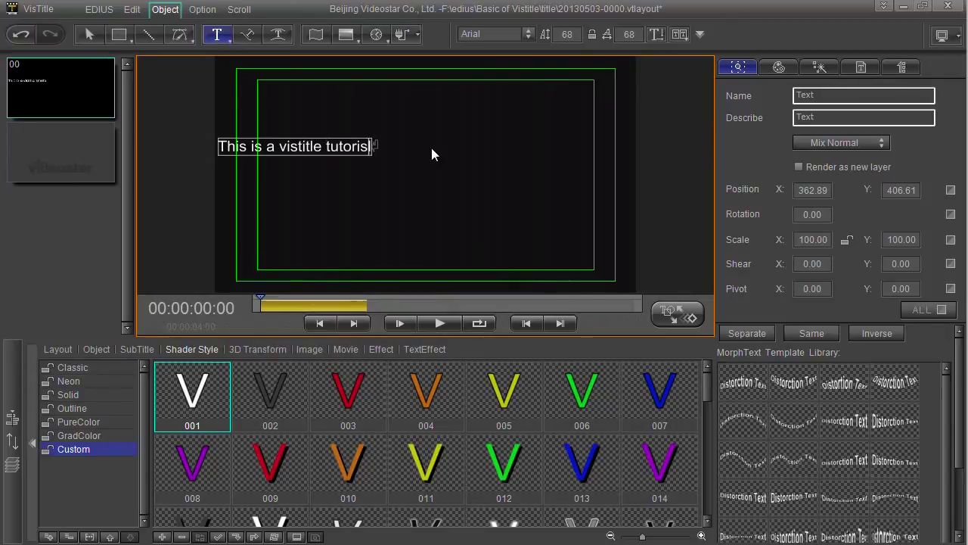
key(BackSpace)
text(al)
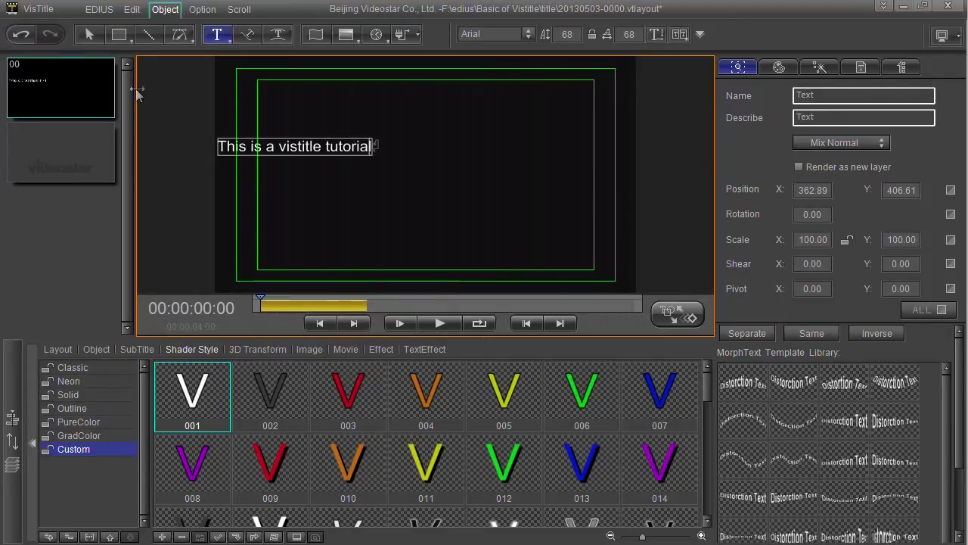
- Centre the title on the frame guides and enlarge it by dragging a corner handle
click(90, 37)
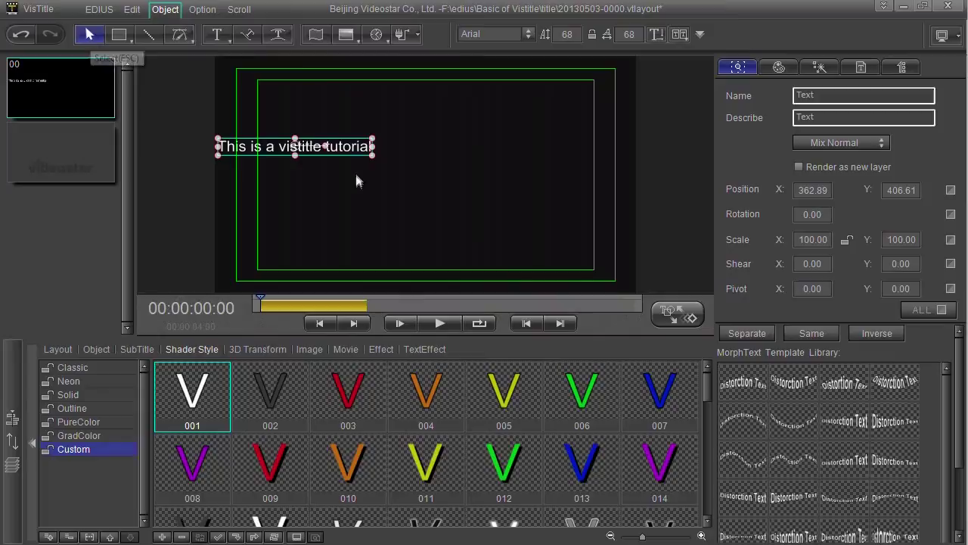
mouse_move(333, 145)
mouse_down()
mouse_move(489, 161)
mouse_move(455, 182)
mouse_up()
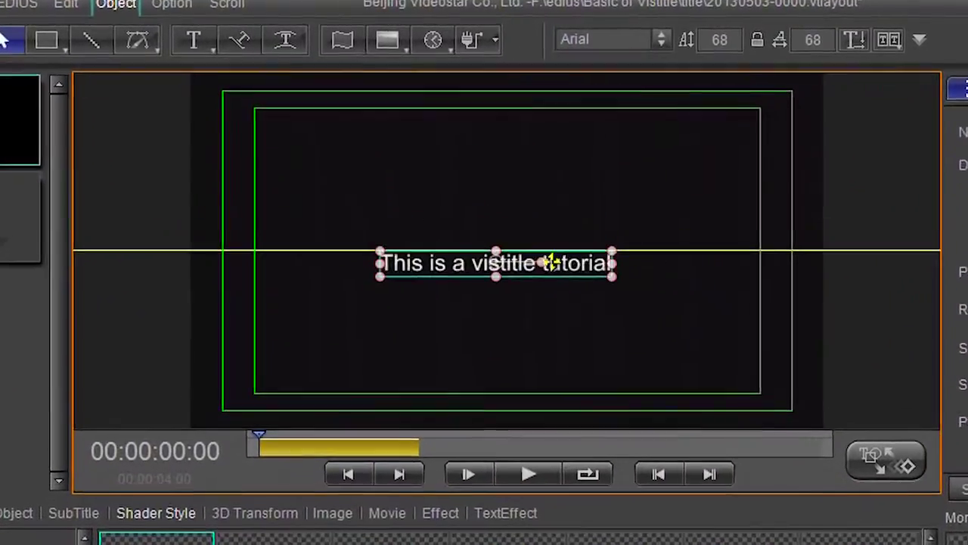
mouse_move(552, 262)
mouse_down()
mouse_move(567, 252)
mouse_move(567, 222)
mouse_move(569, 258)
mouse_up()
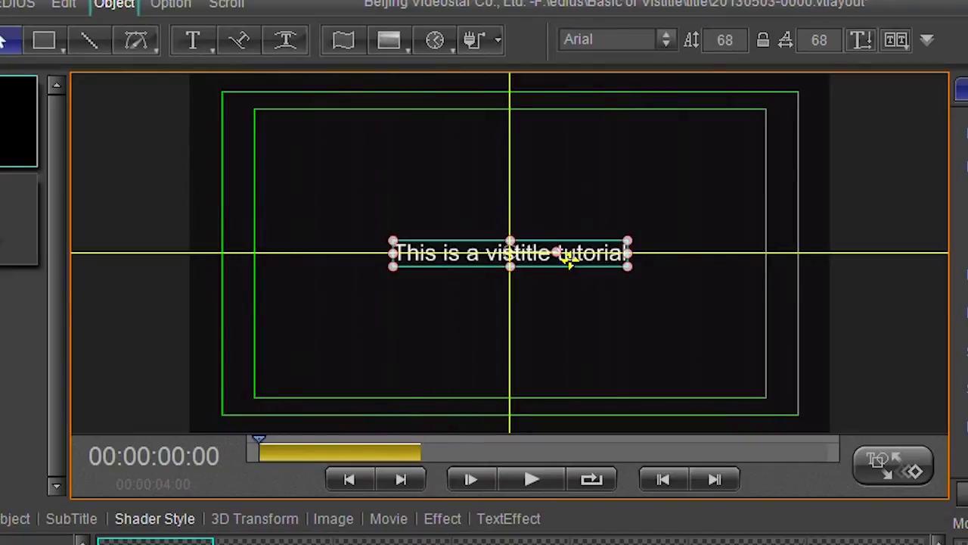
mouse_move(569, 258)
mouse_down()
mouse_move(558, 136)
mouse_move(555, 166)
mouse_move(555, 151)
mouse_move(544, 151)
mouse_move(555, 149)
mouse_move(547, 221)
mouse_move(554, 212)
mouse_move(536, 194)
mouse_move(544, 181)
mouse_move(567, 235)
mouse_up()
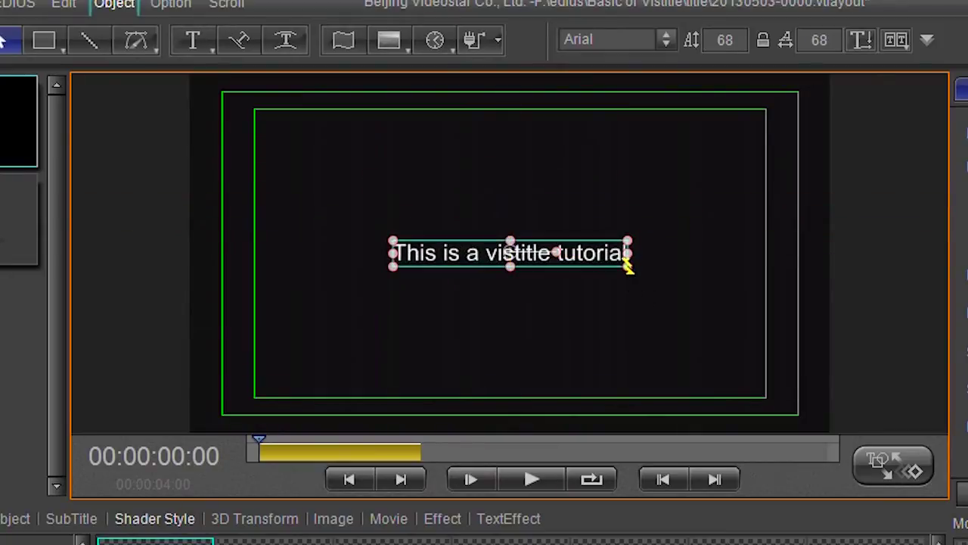
mouse_move(628, 250)
mouse_down()
mouse_move(646, 286)
mouse_move(708, 340)
mouse_move(779, 340)
mouse_move(638, 264)
mouse_move(611, 285)
mouse_move(763, 343)
mouse_move(609, 261)
mouse_move(637, 292)
mouse_move(596, 265)
mouse_move(605, 277)
mouse_move(713, 339)
mouse_move(536, 252)
mouse_move(598, 303)
mouse_move(529, 266)
mouse_up()
- Centre the title on screen using Align Objects from the right-click menu
right_click(529, 266)
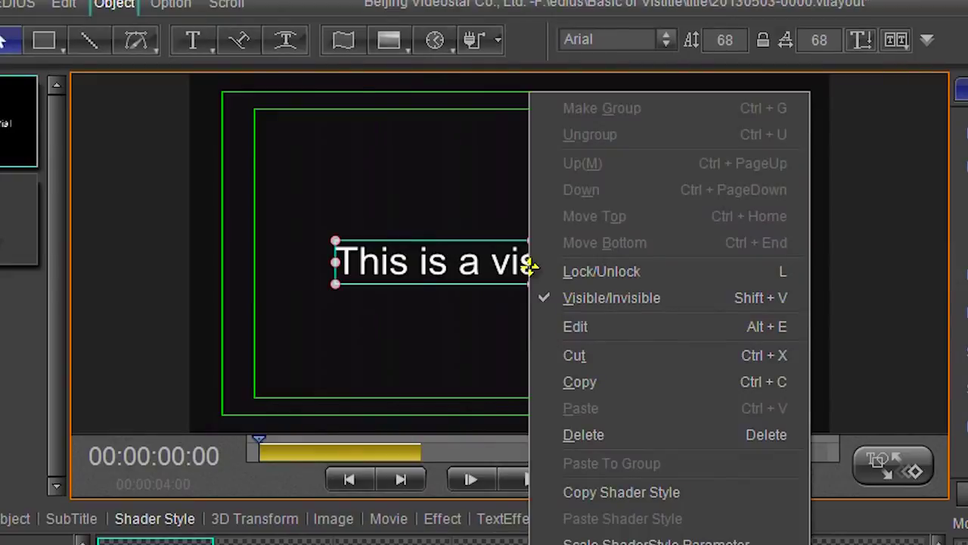
mouse_move(673, 444)
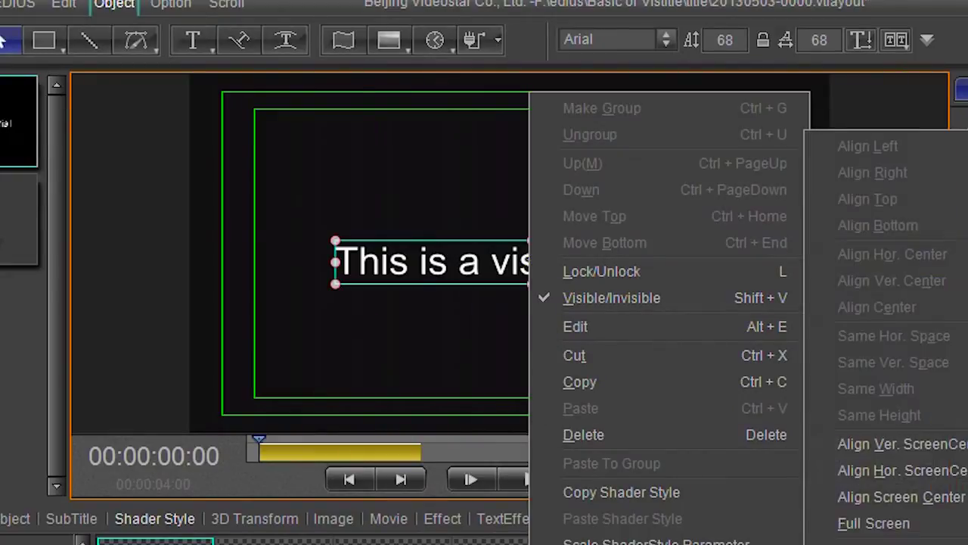
click(926, 451)
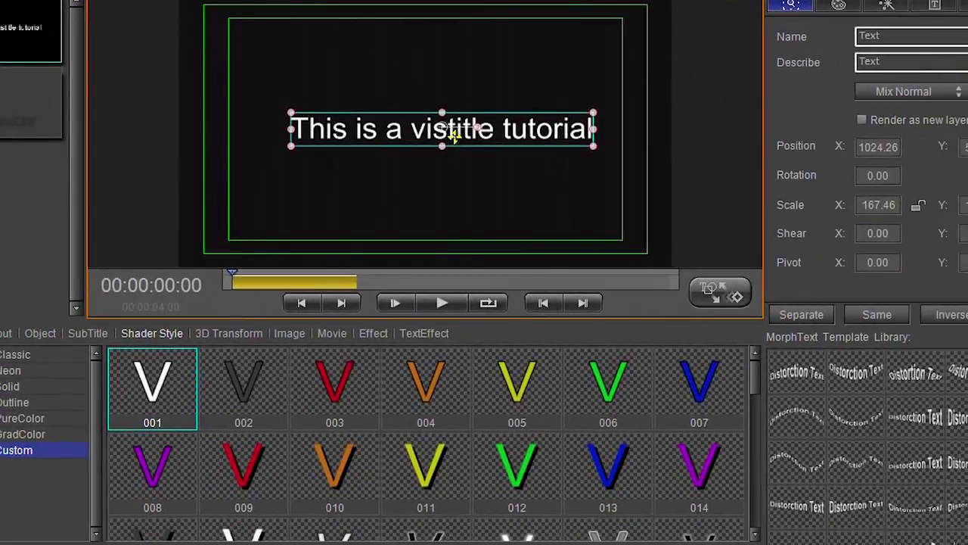
right_click(453, 134)
mouse_move(504, 419)
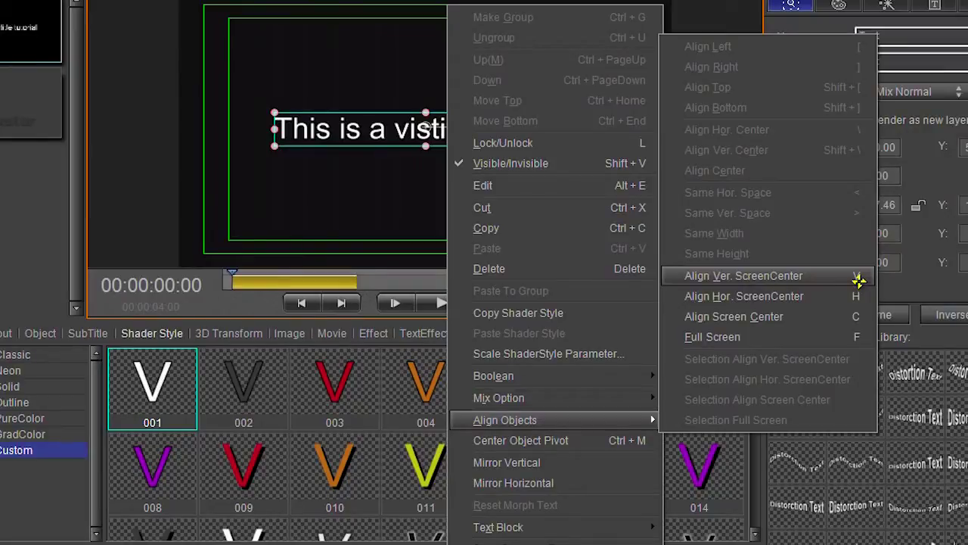
click(768, 275)
- Try dragging the title toward the lower left, undoing each move to keep it centred
mouse_move(368, 129)
mouse_down()
mouse_move(303, 190)
mouse_move(335, 205)
mouse_move(327, 212)
mouse_up()
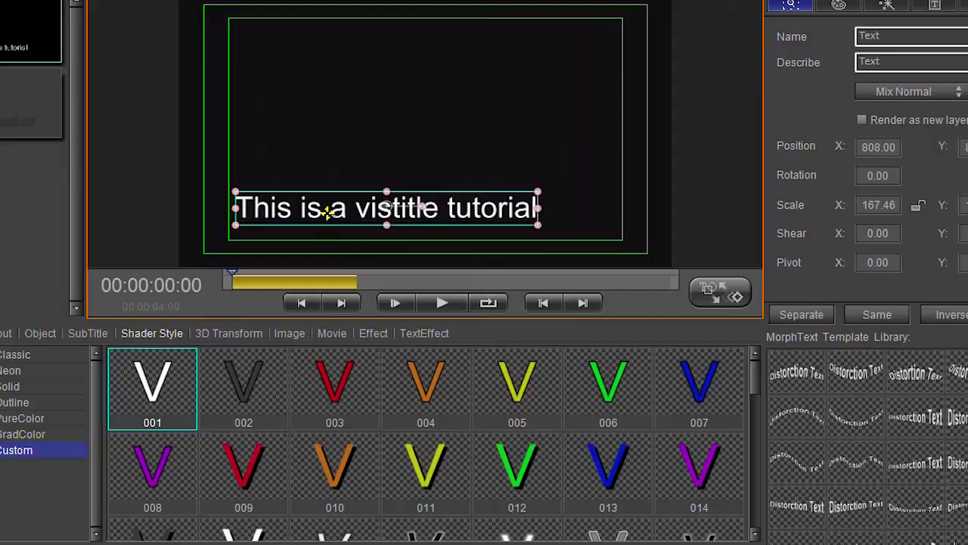
key(ctrl+z)
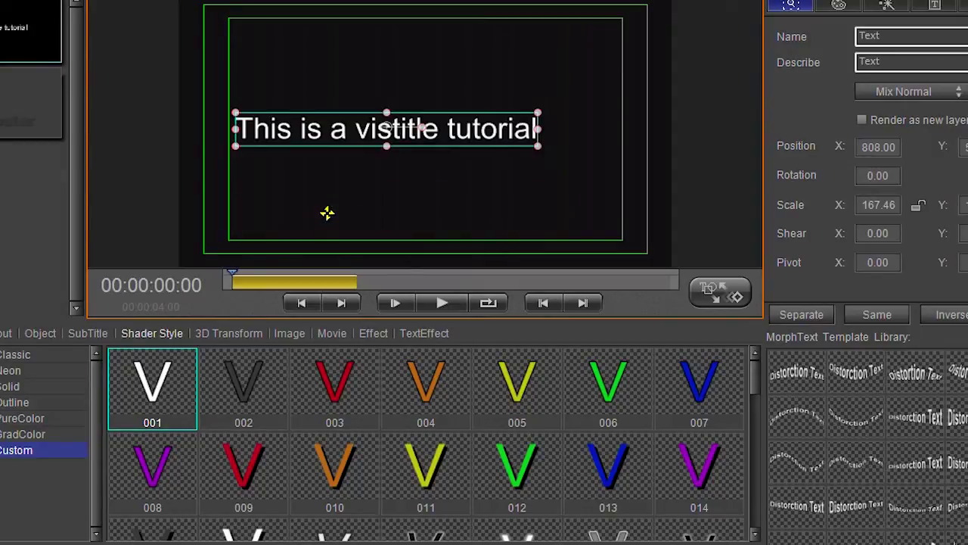
key(ctrl+z)
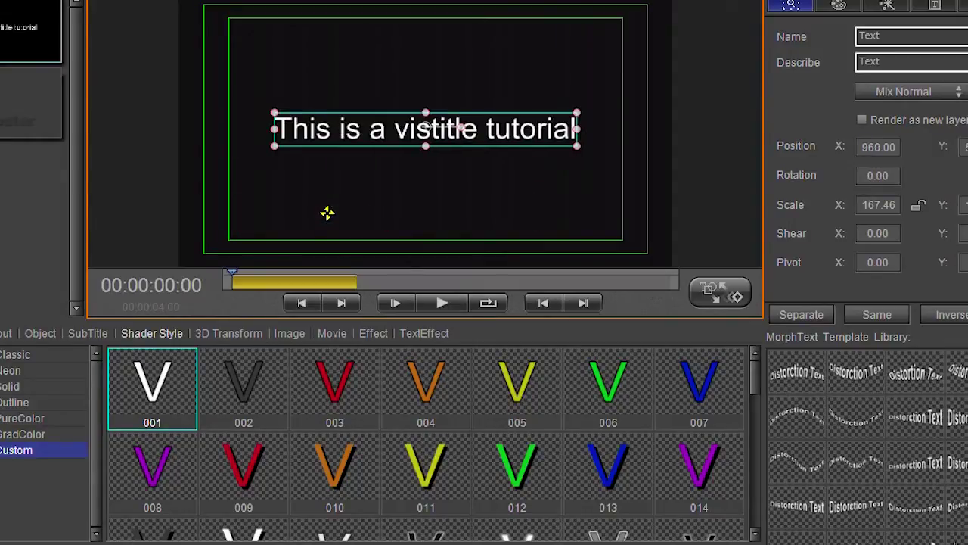
drag(376, 134, 321, 188)
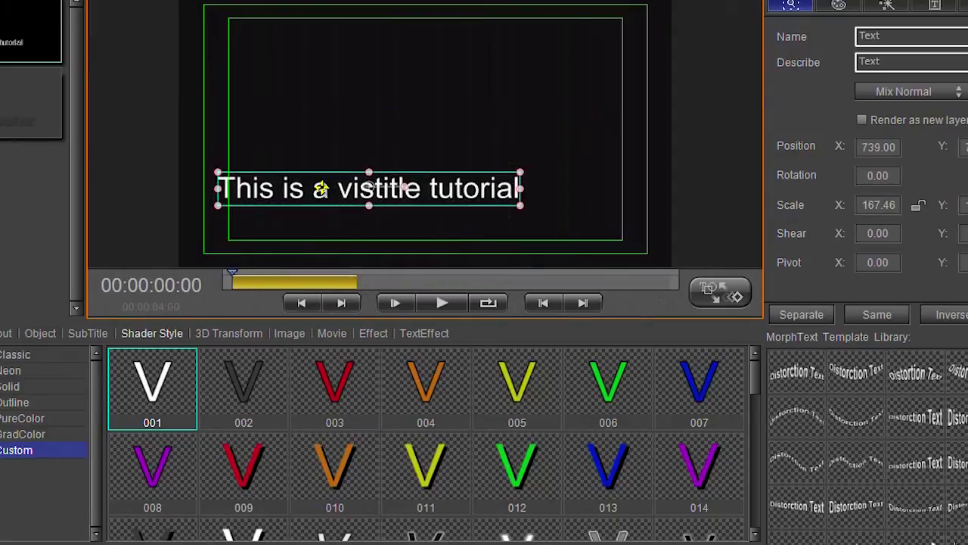
key(ctrl+z)
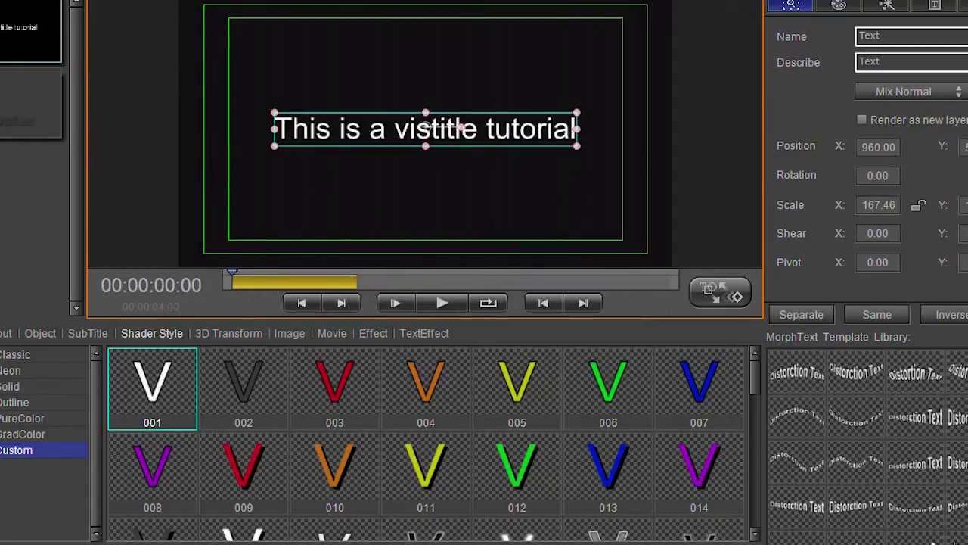
- Remove the accidental 'c' so the title still reads 'vistitle'
double_click(436, 131)
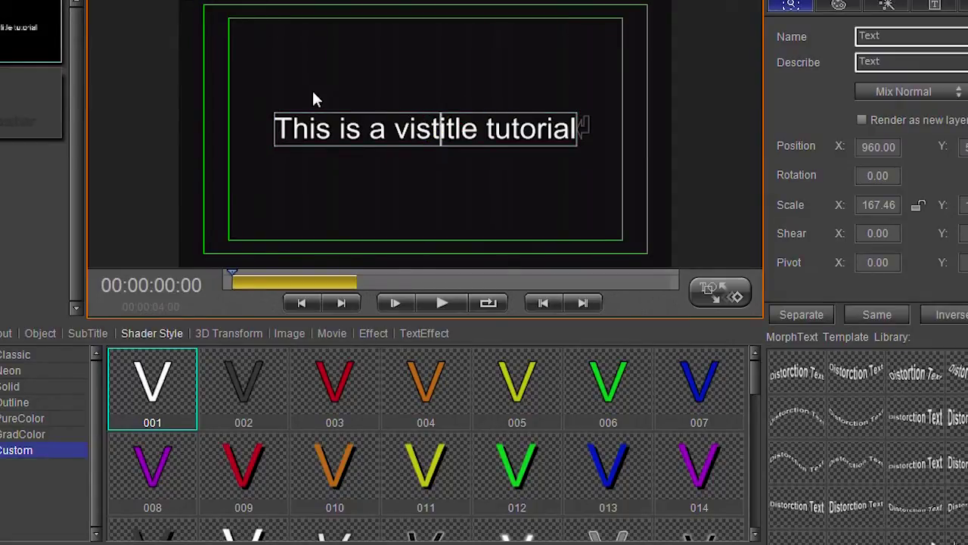
text(c)
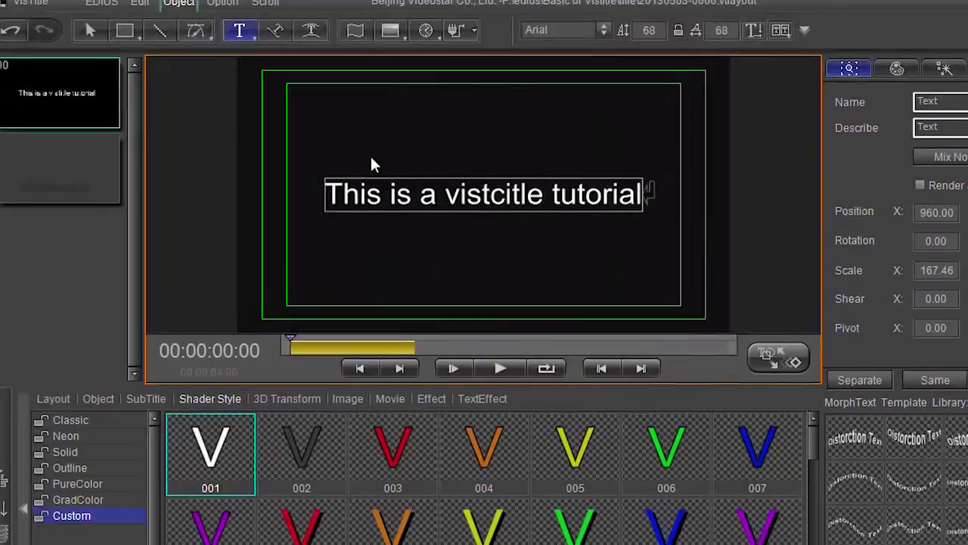
key(BackSpace)
click(96, 37)
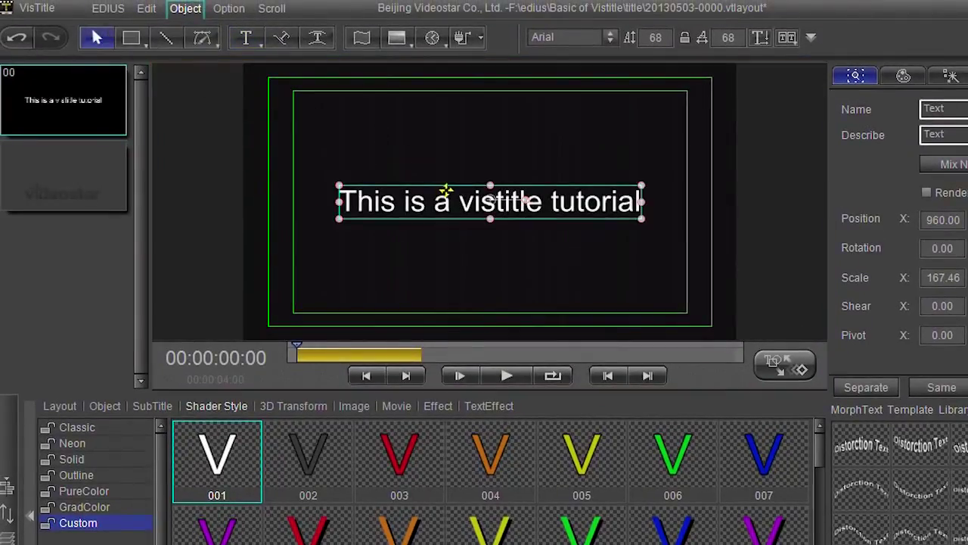
- Drag the centred title straight down into the lower part of the frame
drag(443, 198, 375, 241)
key(ctrl+z)
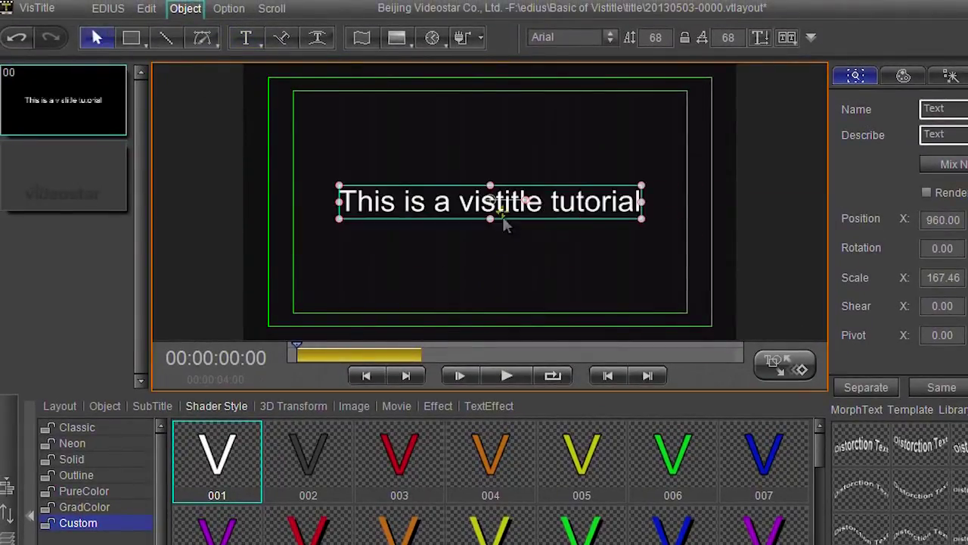
drag(503, 219, 436, 261)
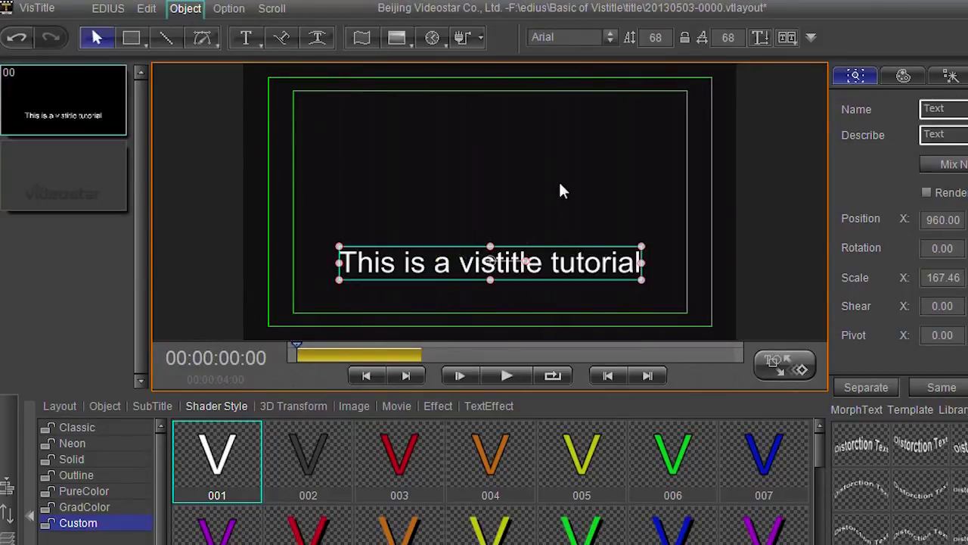
- Try Adobe Gothic Std B and David, then set the title font to Impact
click(606, 35)
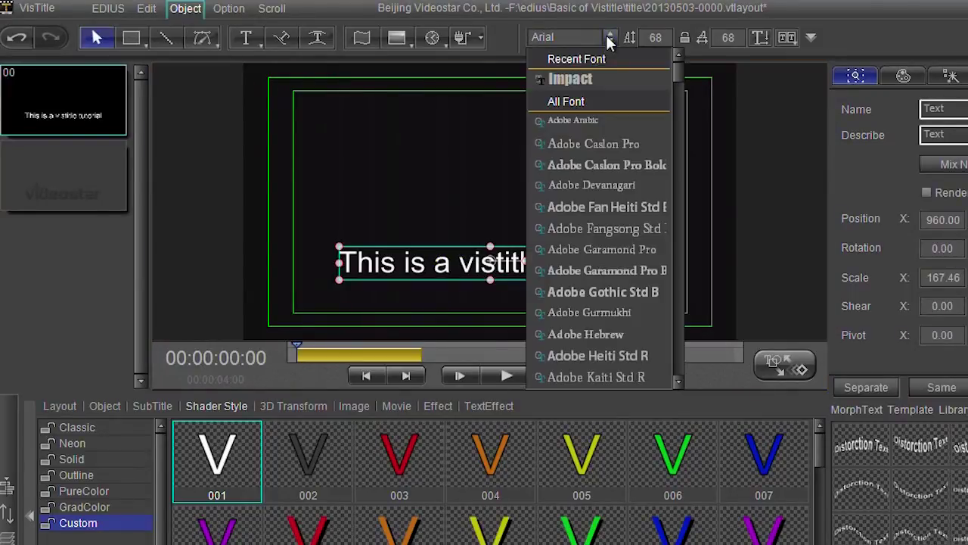
click(603, 291)
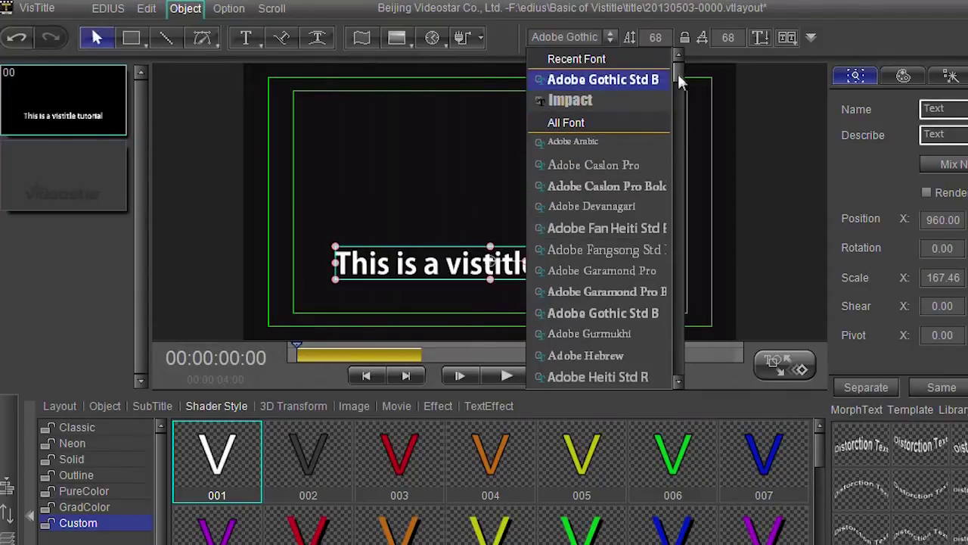
mouse_move(677, 75)
mouse_down()
mouse_move(663, 351)
mouse_move(673, 189)
mouse_up()
click(545, 95)
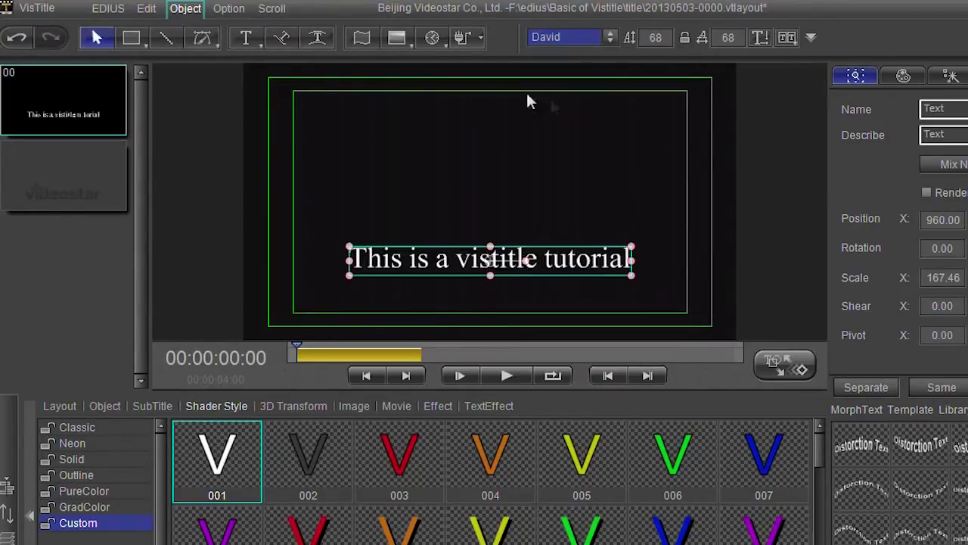
click(611, 37)
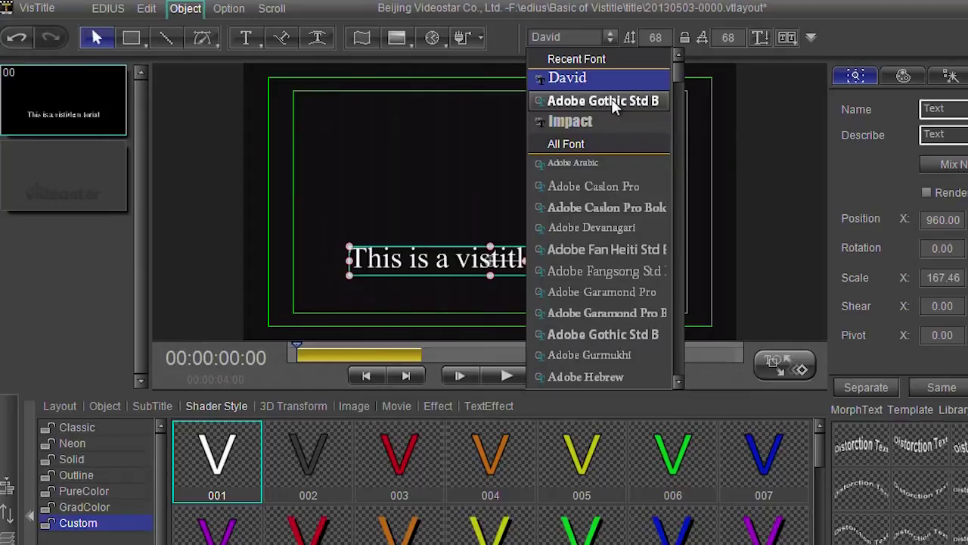
click(597, 121)
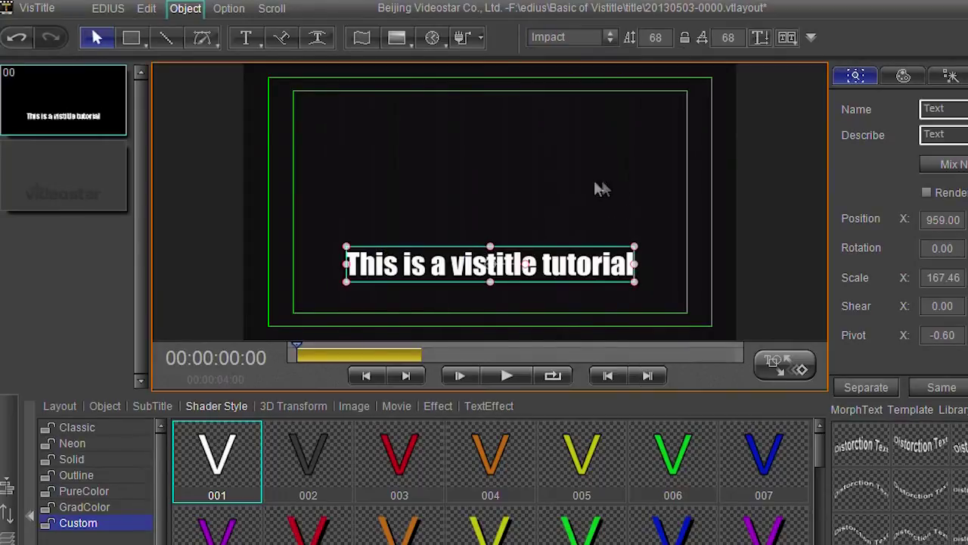
- Shift the selected title slightly left to Position X about 912
click(591, 180)
click(583, 270)
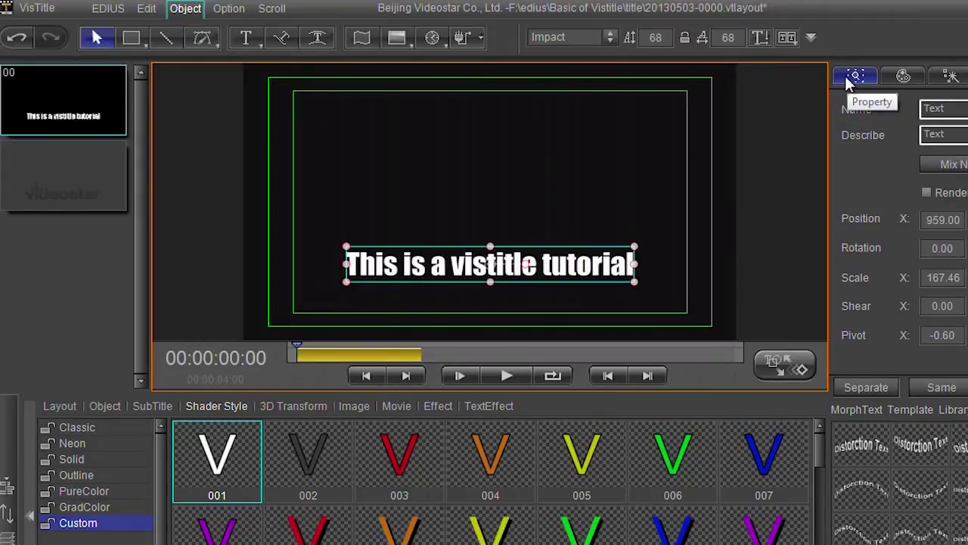
click(941, 220)
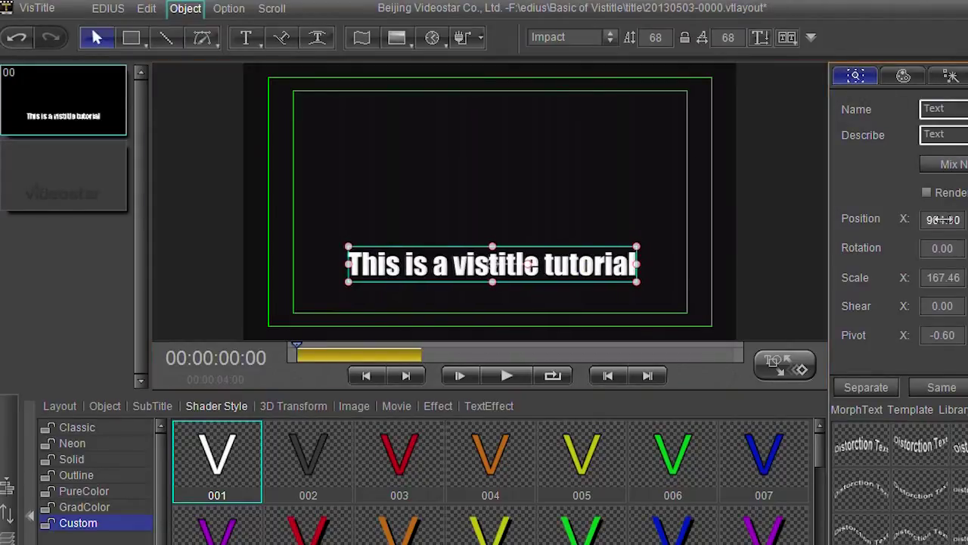
drag(944, 220, 951, 248)
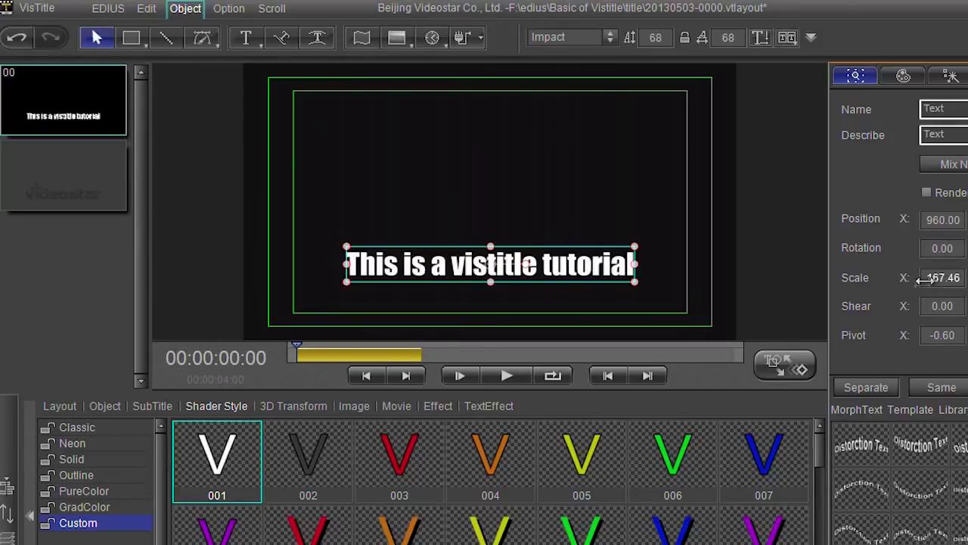
drag(592, 263, 576, 263)
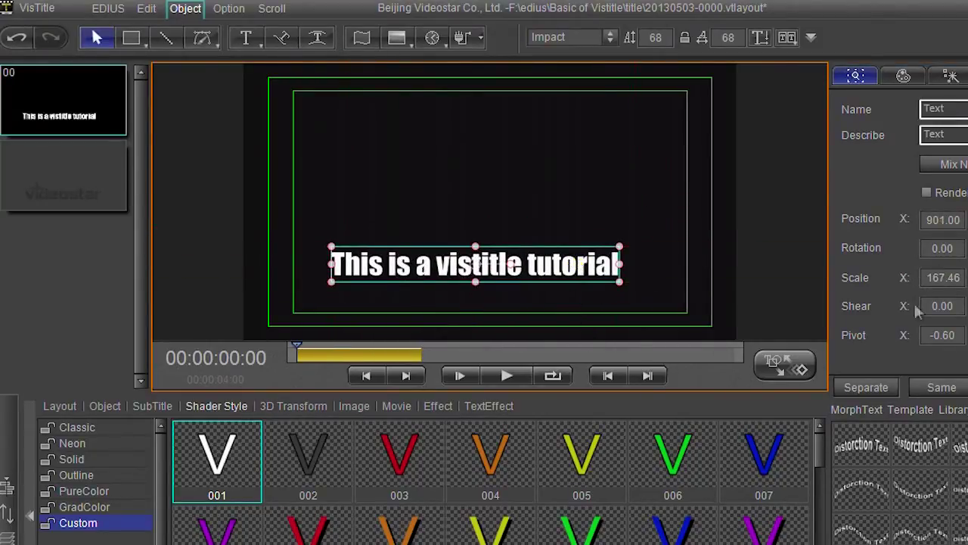
drag(934, 220, 889, 208)
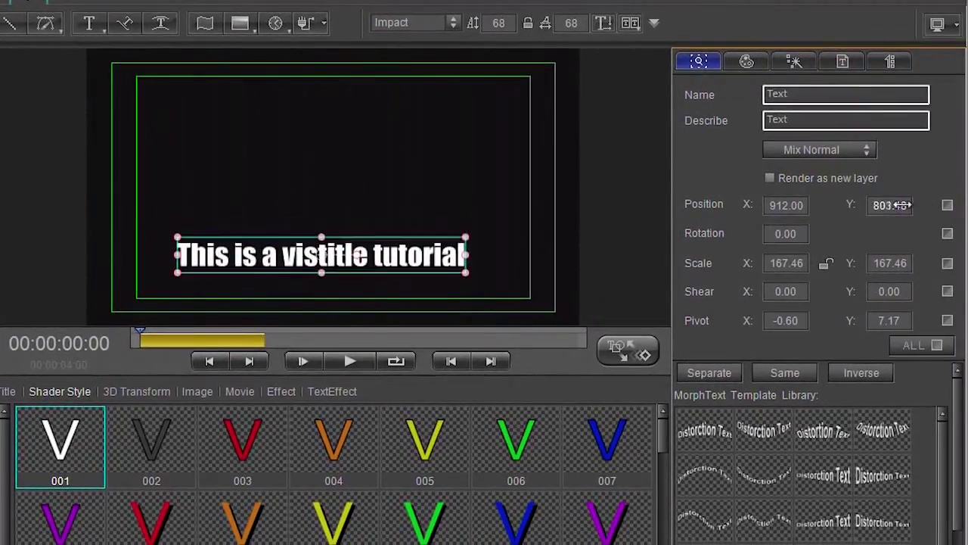
- Try tilting the title with Rotation, then reset Rotation to 0
drag(794, 233, 799, 235)
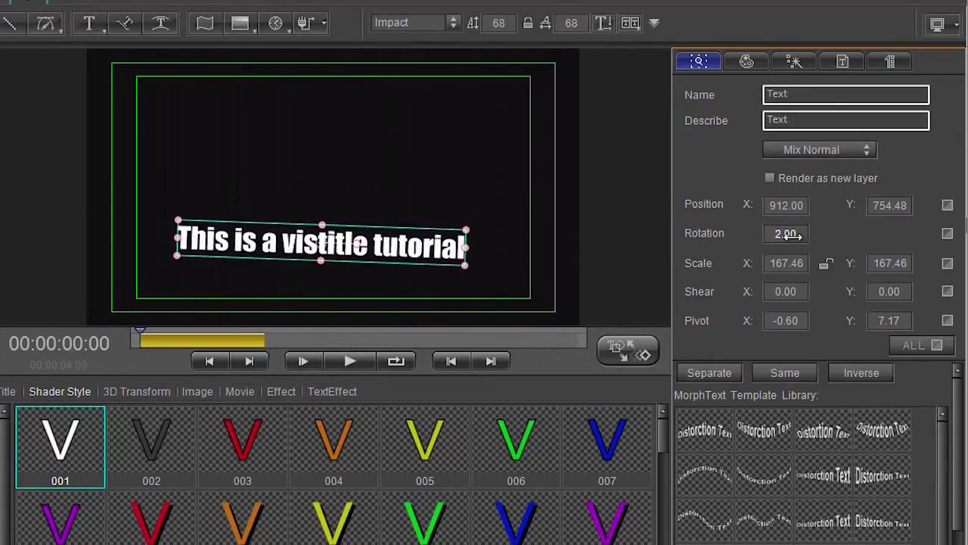
drag(799, 235, 803, 234)
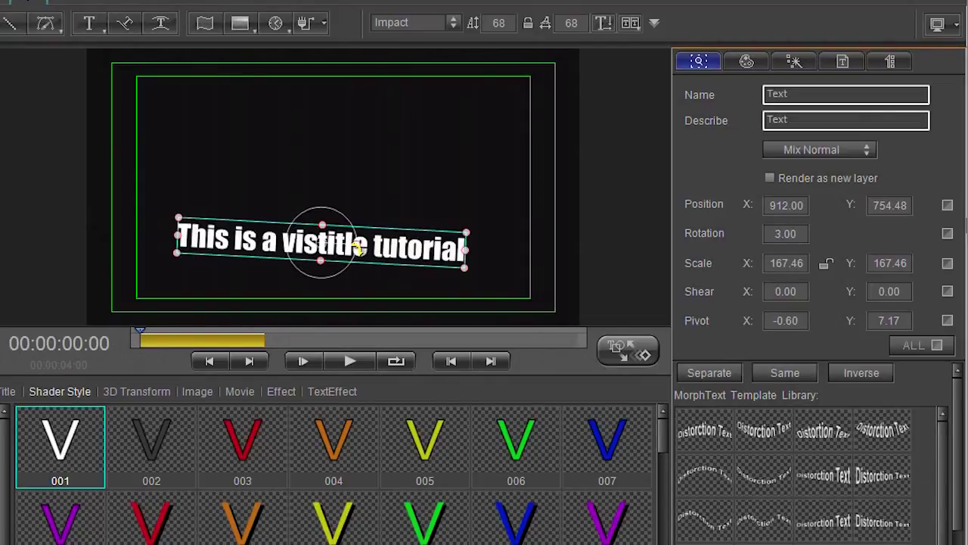
drag(359, 248, 371, 243)
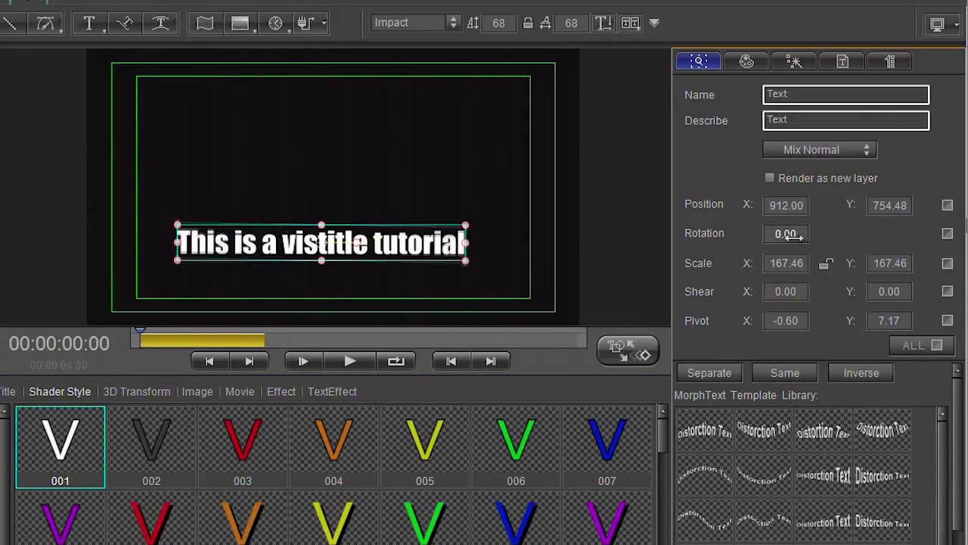
drag(792, 236, 802, 232)
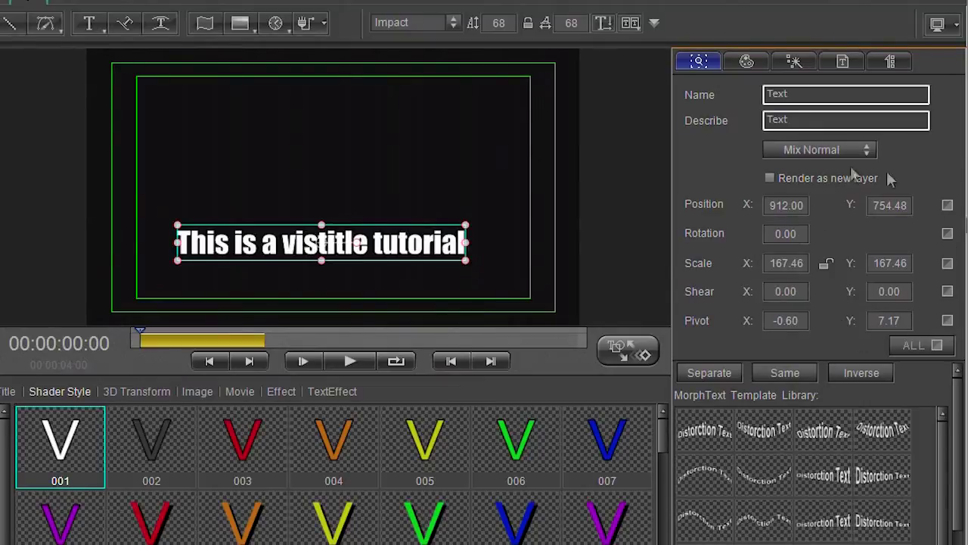
- In the Shader tab, try a yellow outline, then delete the Outline layer, leaving a plain white face
click(747, 63)
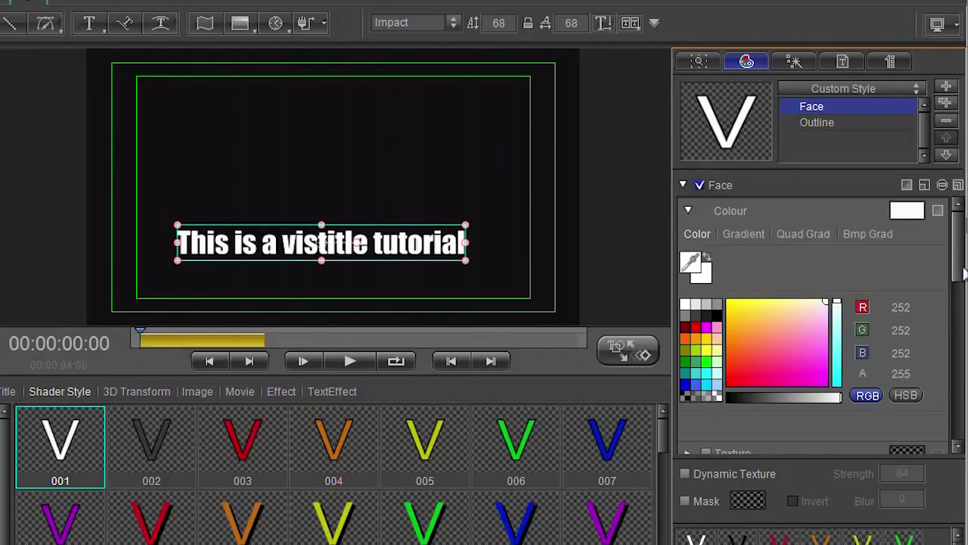
mouse_move(960, 272)
mouse_down()
mouse_move(960, 412)
mouse_move(959, 227)
mouse_up()
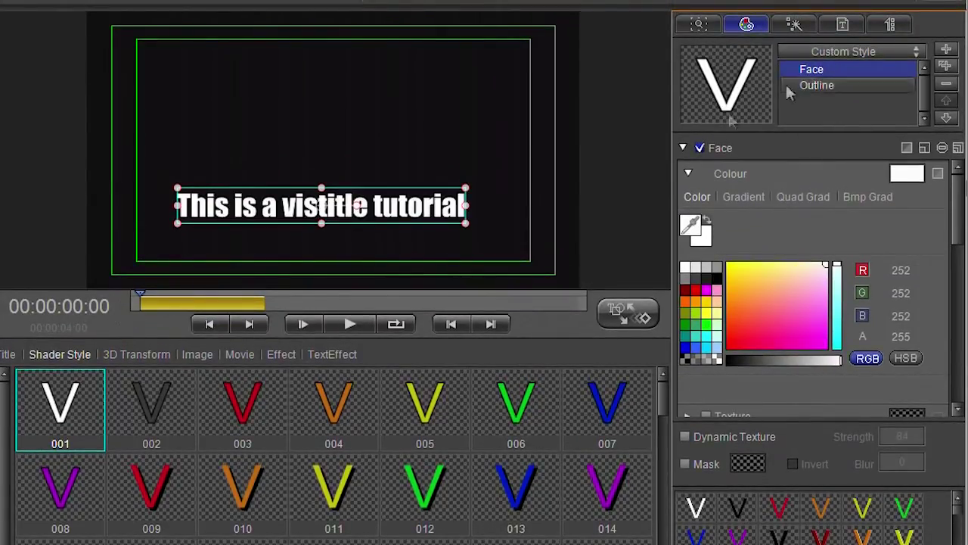
click(822, 85)
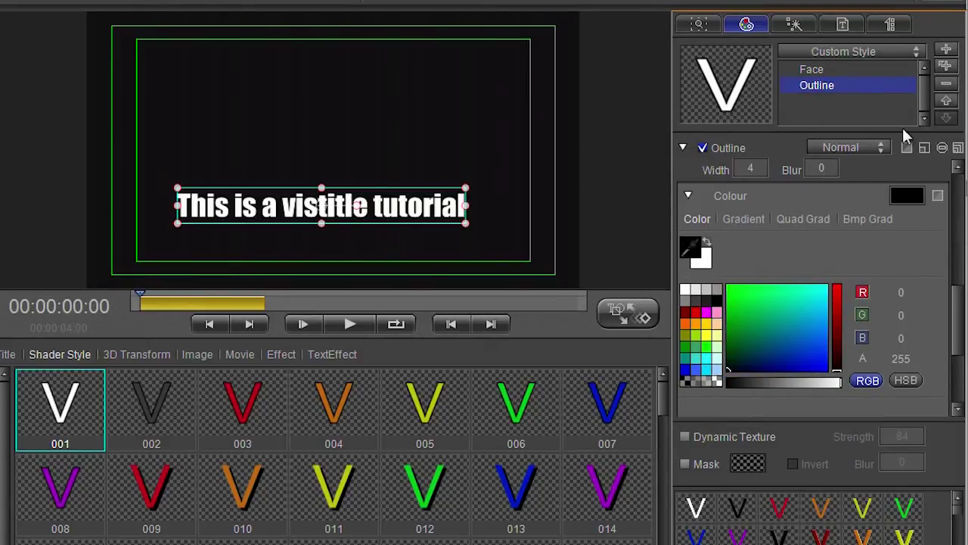
click(710, 331)
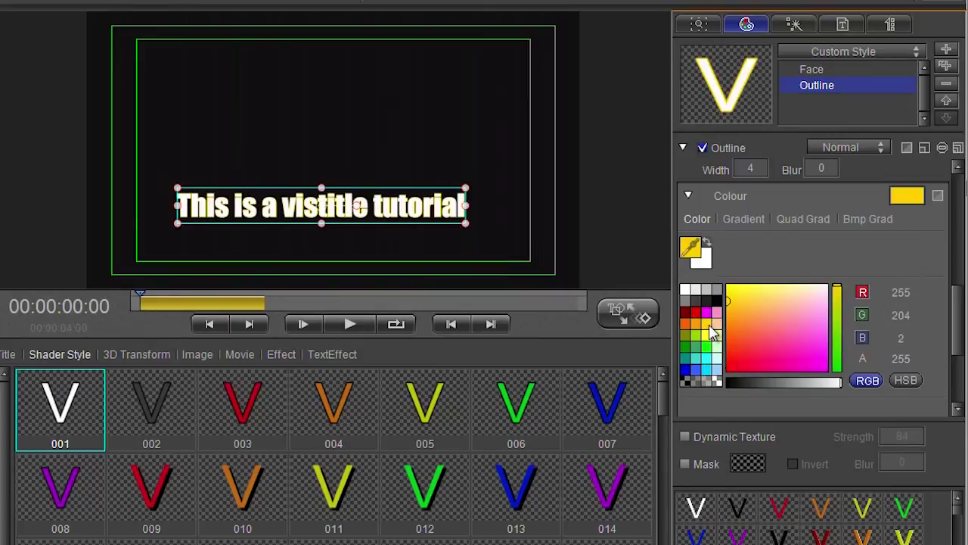
click(946, 89)
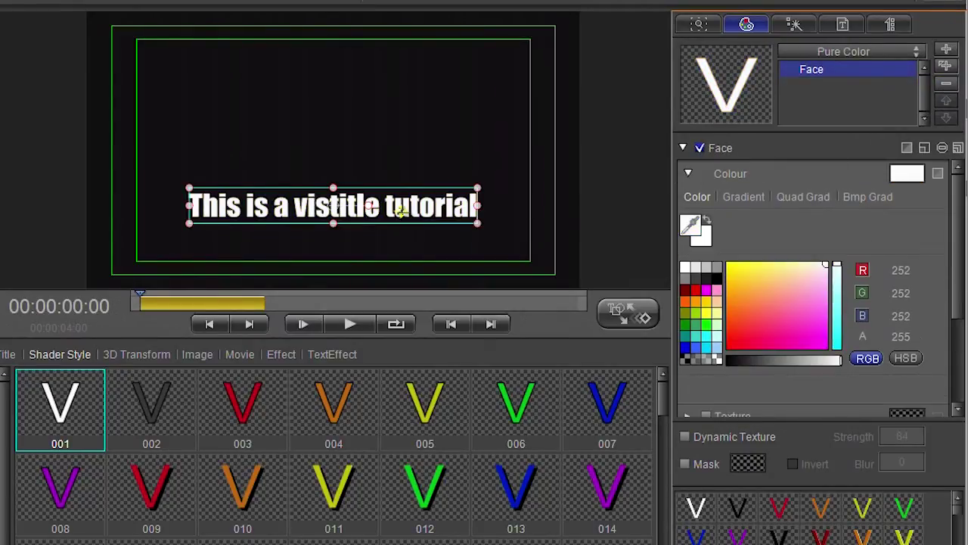
drag(400, 210, 397, 214)
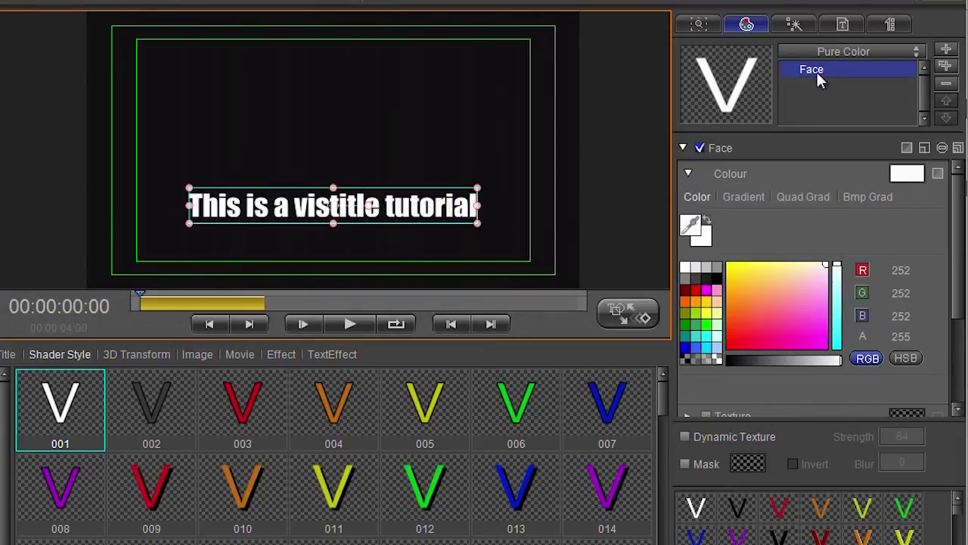
- Add Outline, Shadow and Depth layers to the title's shader style
click(947, 50)
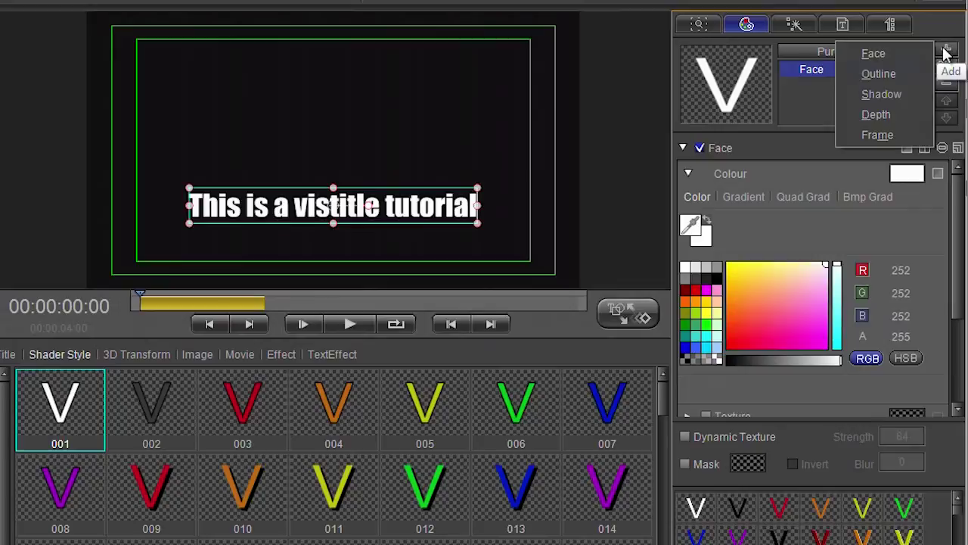
click(903, 74)
click(946, 50)
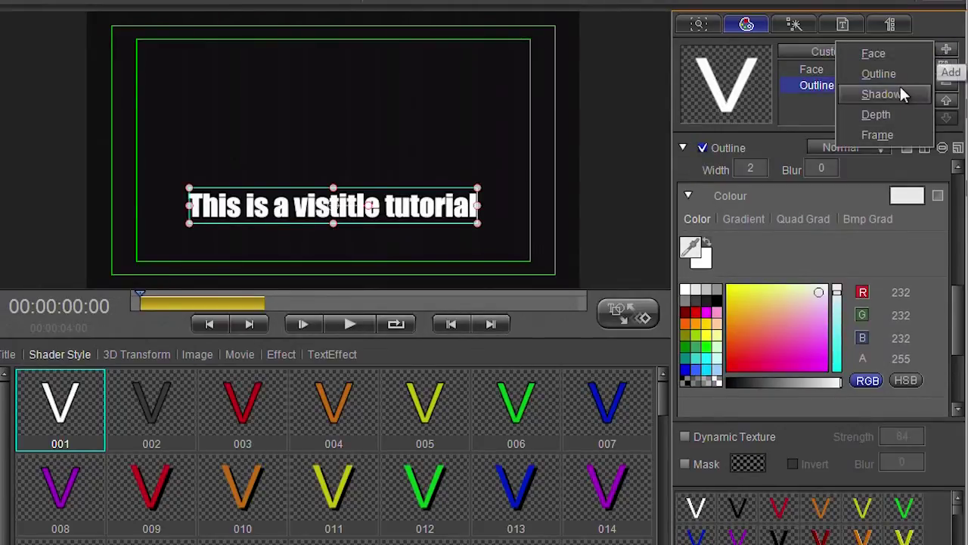
click(901, 92)
click(946, 49)
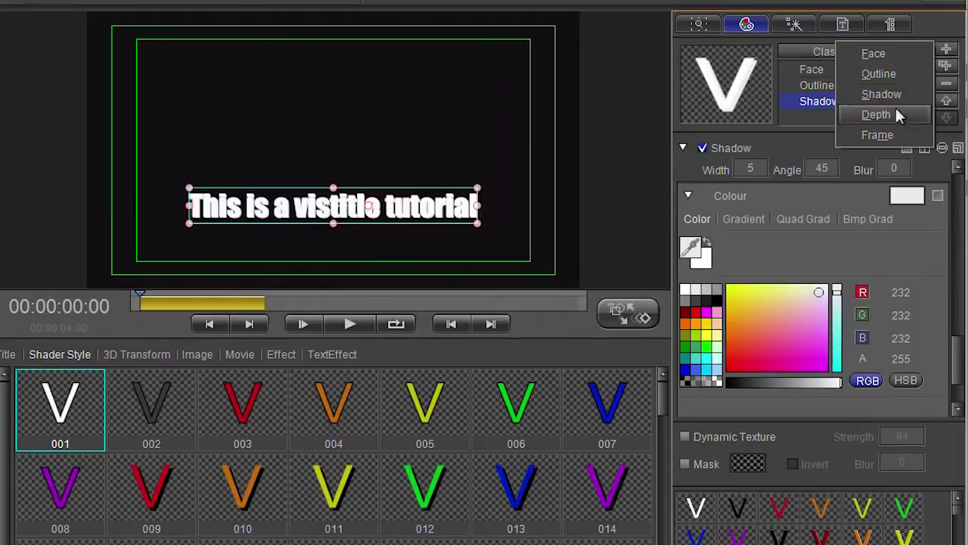
click(893, 114)
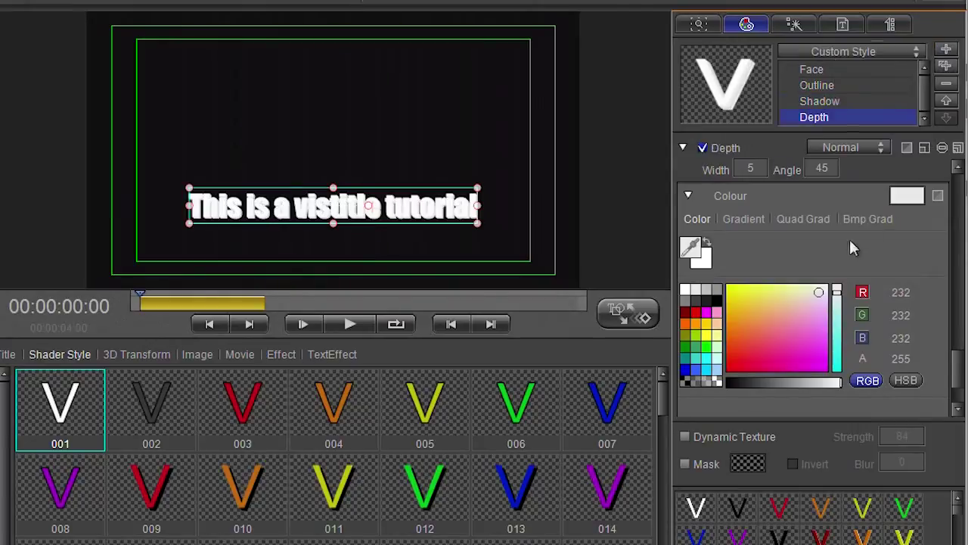
- Colour the outline red, the shadow dark grey and the depth yellow
click(828, 86)
click(696, 313)
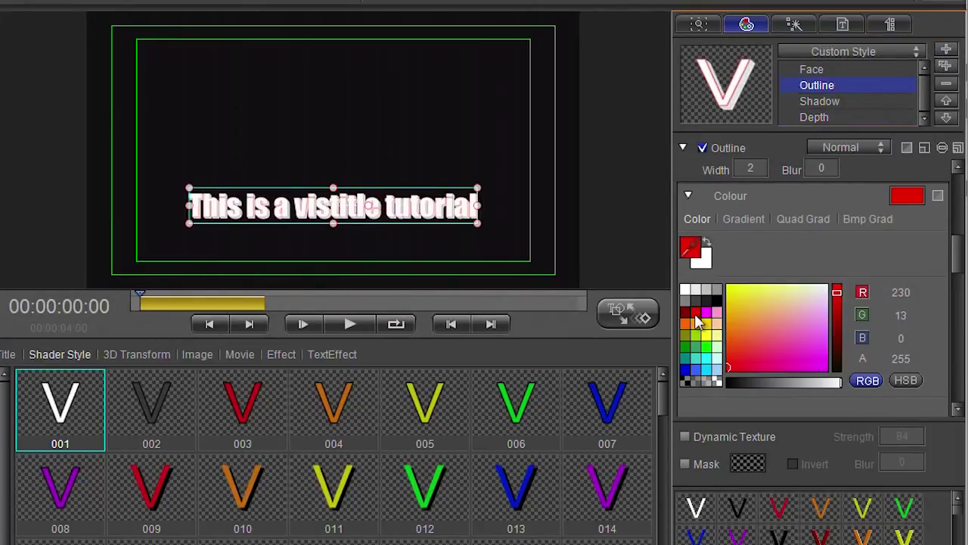
click(823, 101)
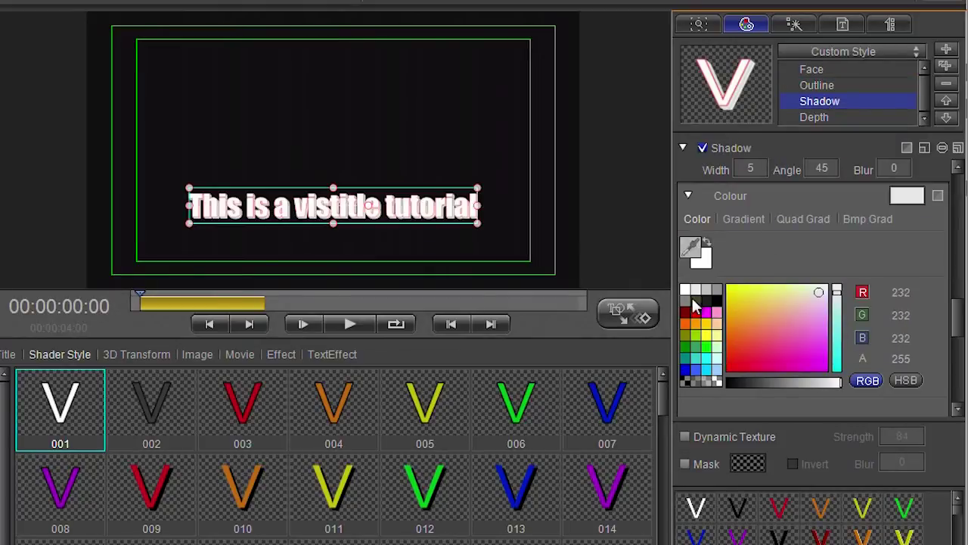
click(693, 300)
click(803, 119)
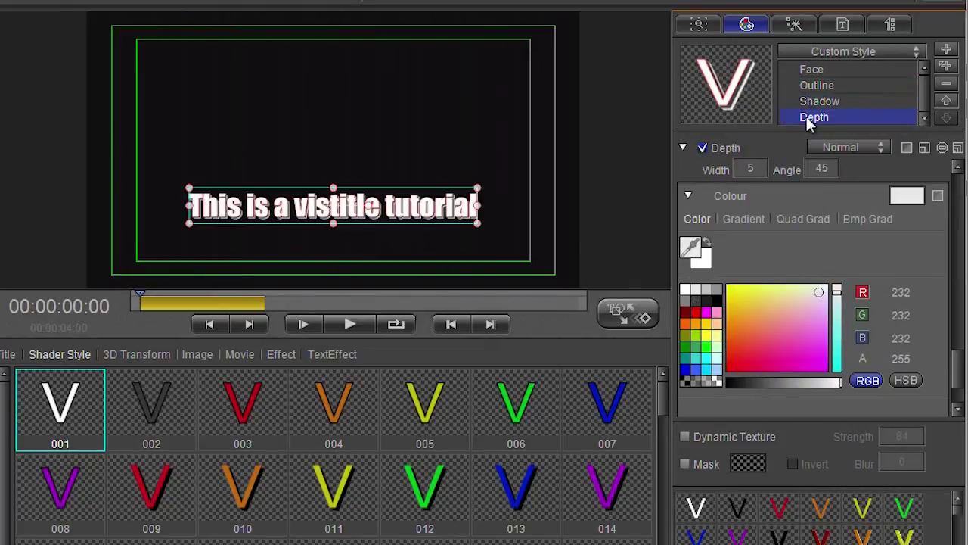
click(705, 335)
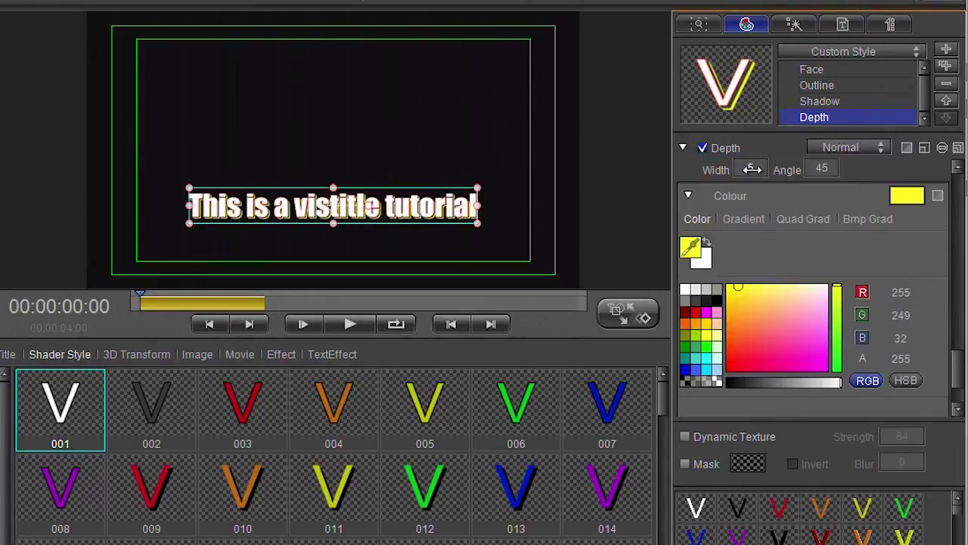
- Widen the depth to 45 and try inner, outer and graded modes before returning to normal
drag(751, 169, 837, 175)
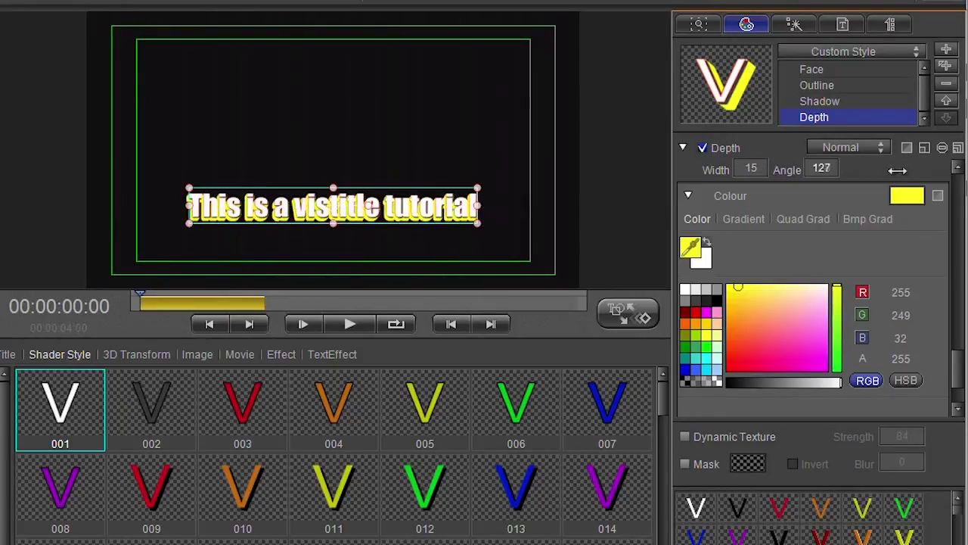
click(843, 147)
click(836, 187)
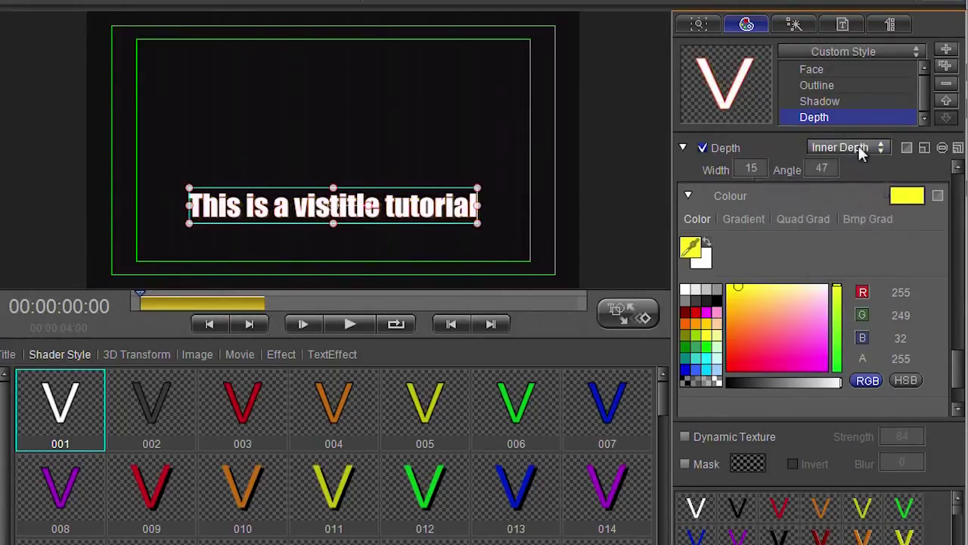
click(858, 145)
click(835, 208)
click(854, 144)
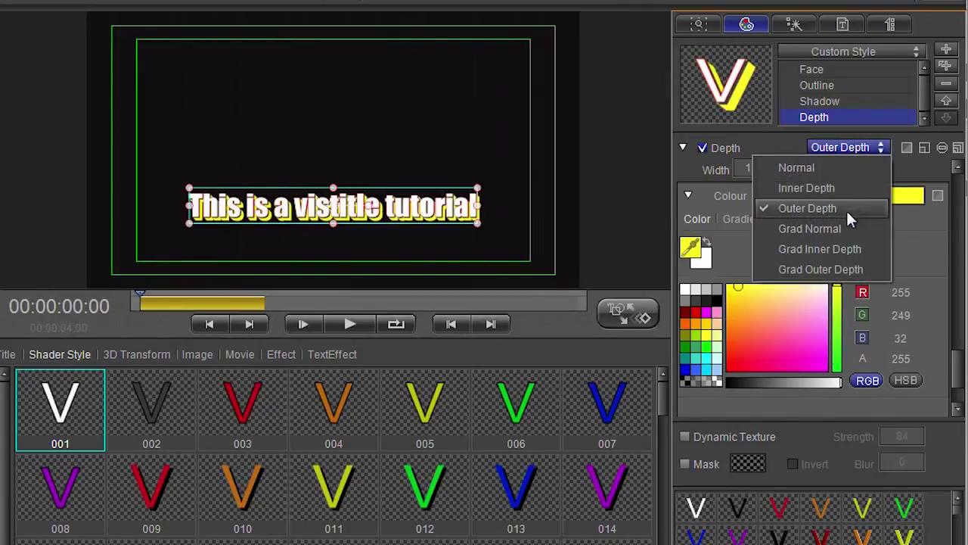
click(809, 228)
click(843, 147)
click(831, 168)
- Set the shadow to blur 24, angle 71, width 29, and delete the Depth layer
click(832, 101)
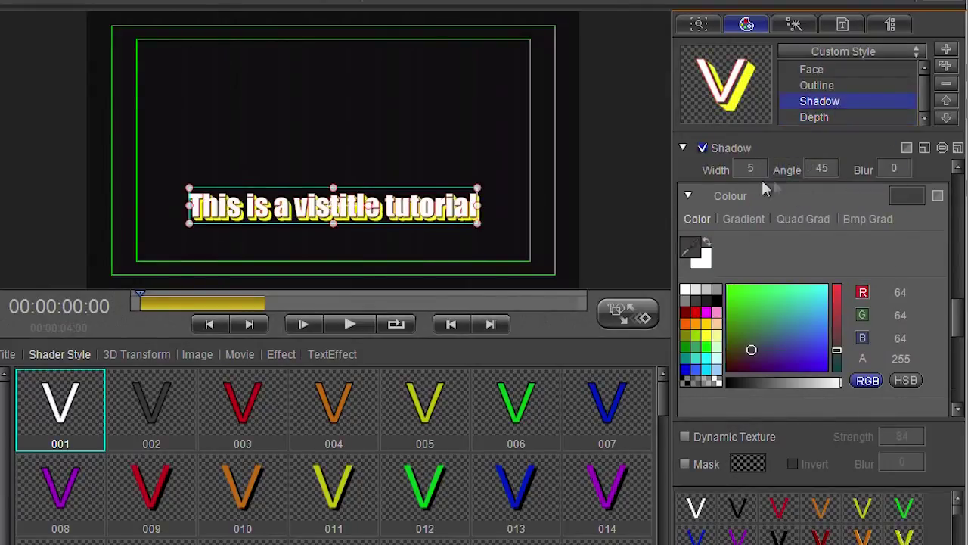
drag(891, 168, 917, 168)
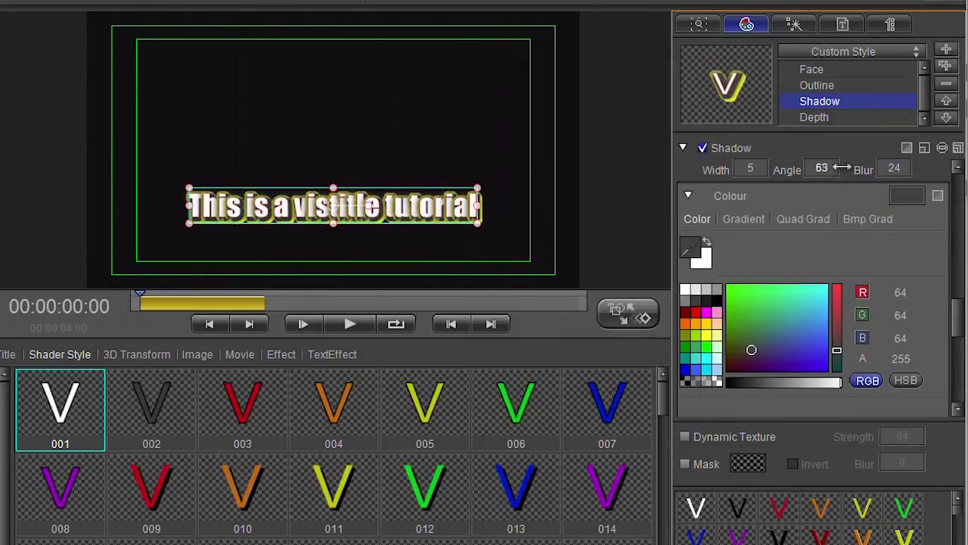
drag(842, 168, 848, 168)
drag(763, 169, 771, 170)
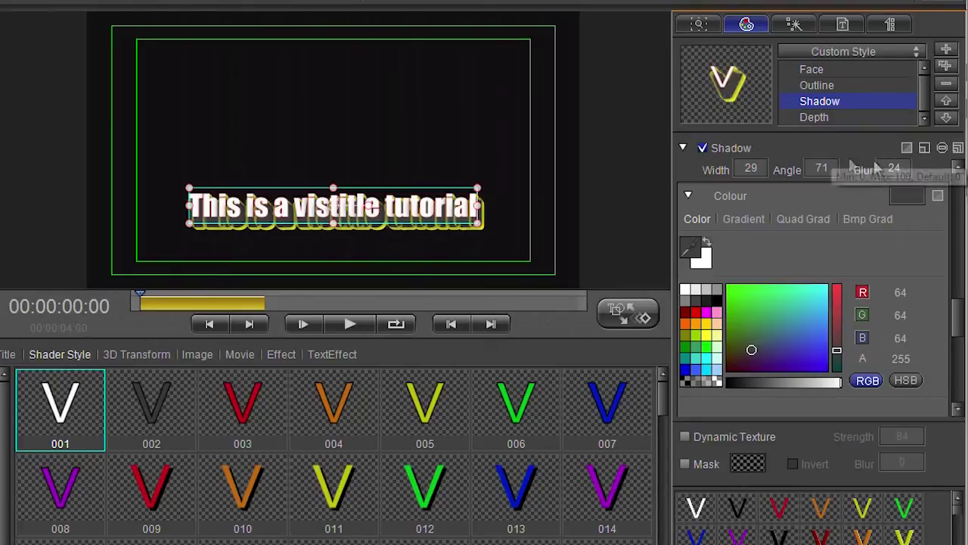
click(832, 117)
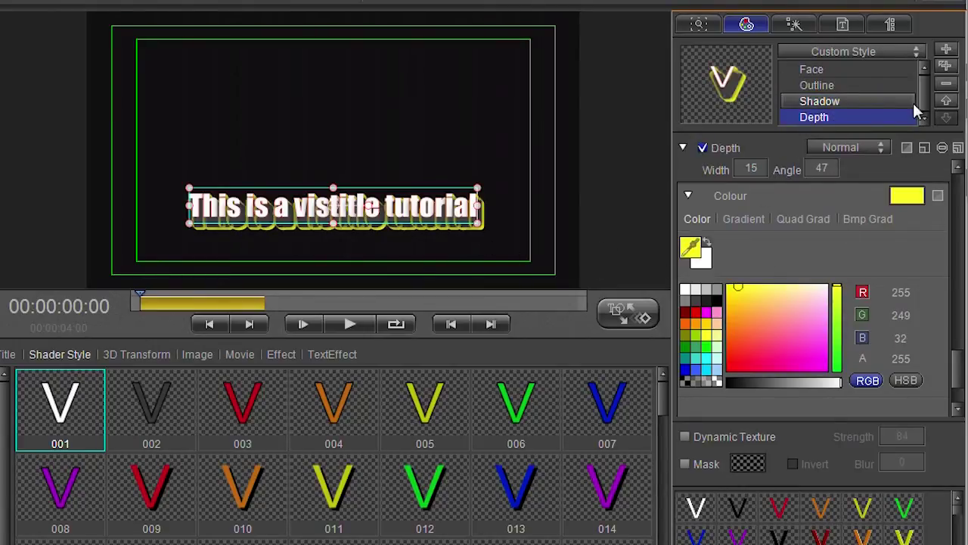
click(946, 84)
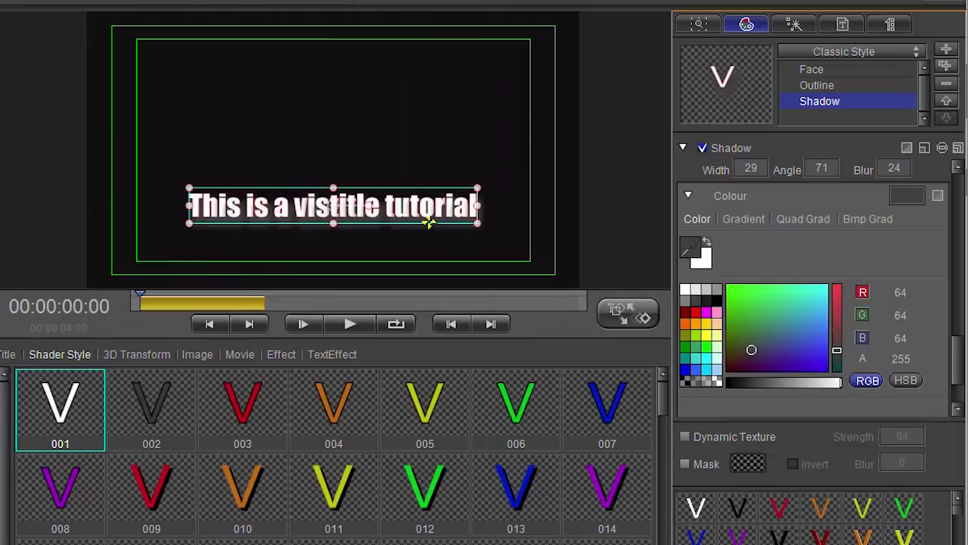
- Try pink, salmon and black face colours, reset to white, then switch the face to a gradient fill
click(810, 69)
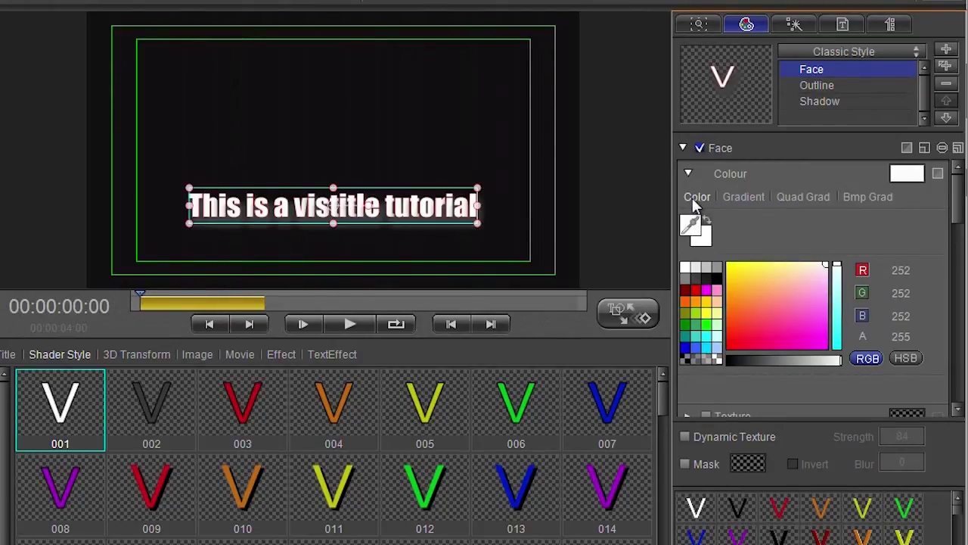
click(786, 313)
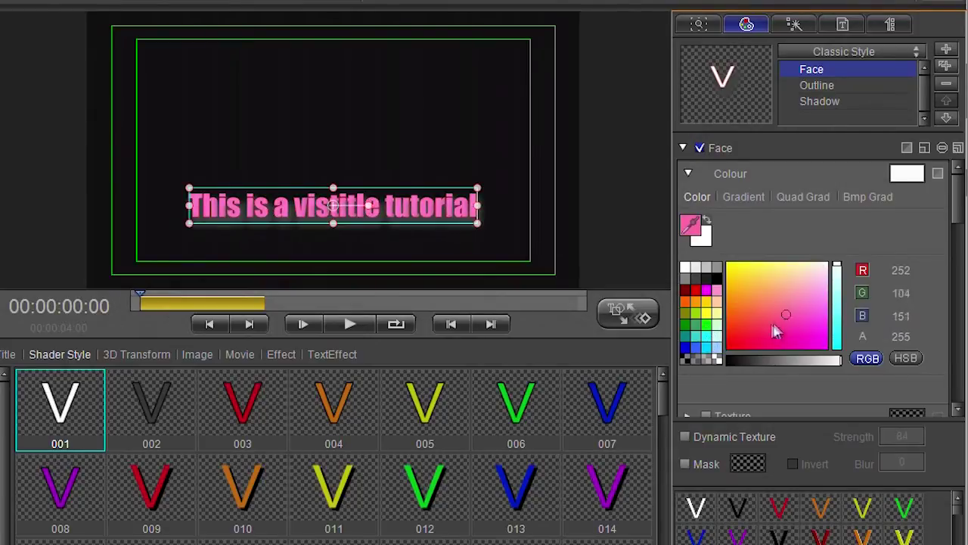
mouse_move(776, 330)
mouse_down()
mouse_move(761, 335)
mouse_move(757, 318)
mouse_move(782, 288)
mouse_up()
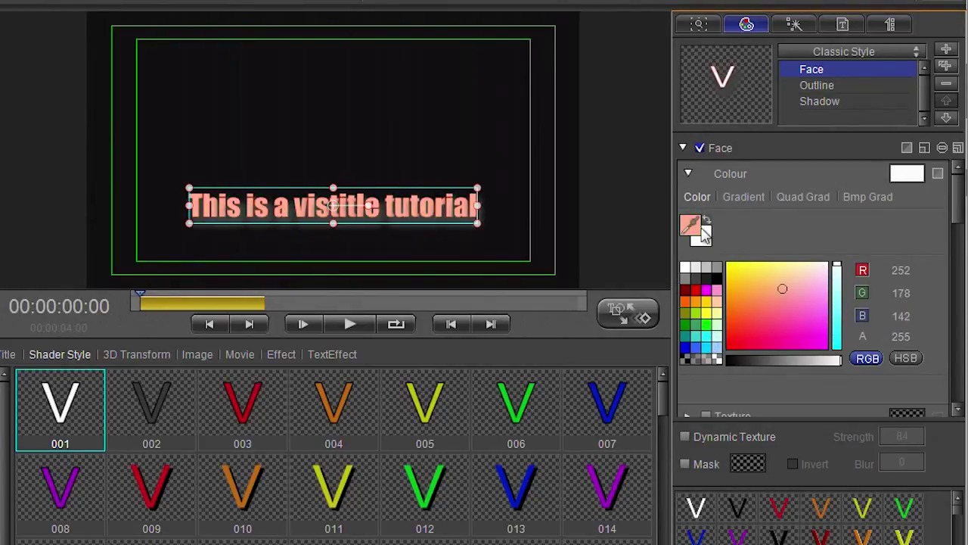
click(701, 229)
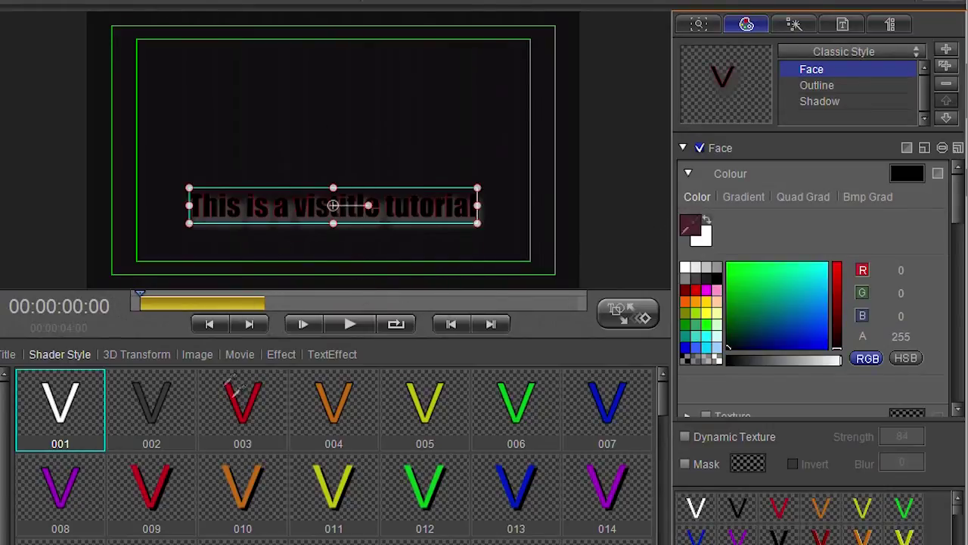
click(251, 407)
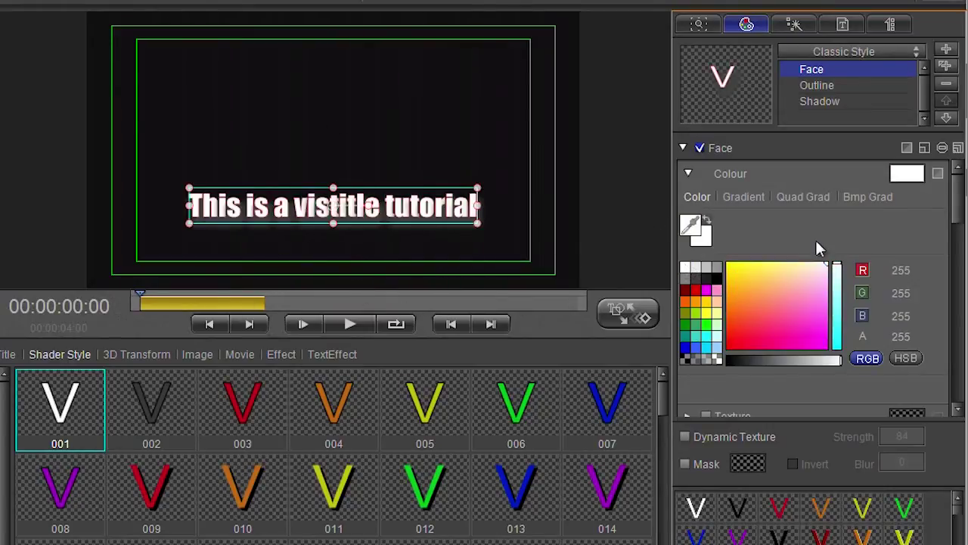
click(728, 198)
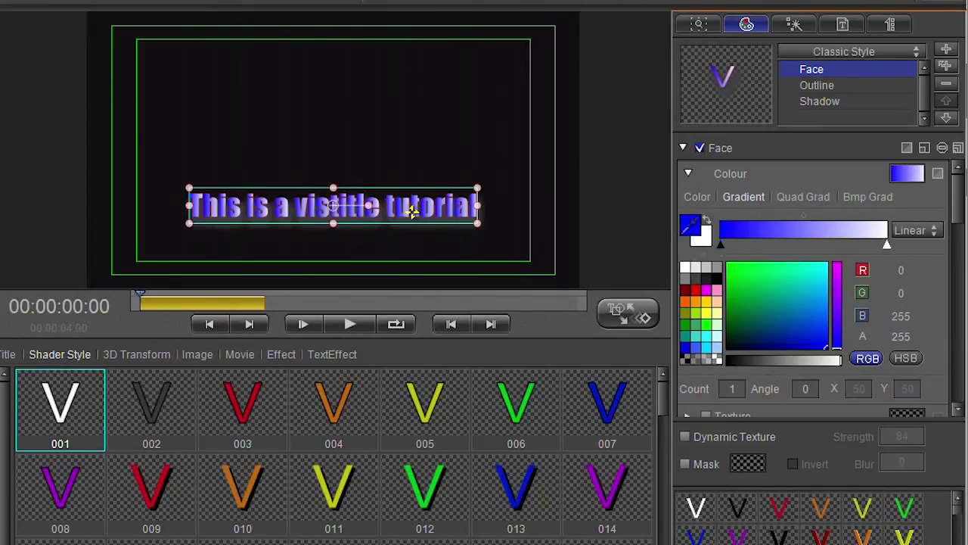
- Try the Clock gradient shape, then return the face gradient to Linear
click(935, 232)
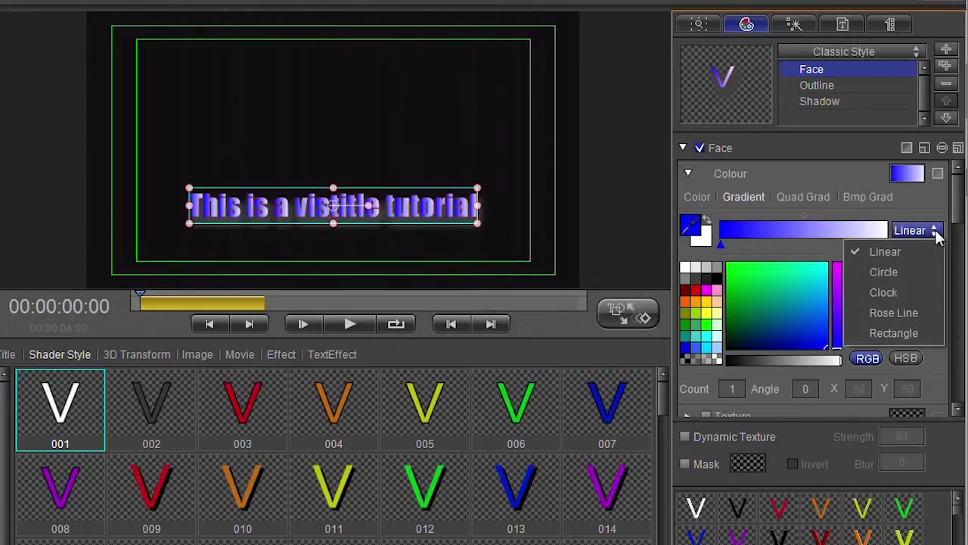
click(909, 292)
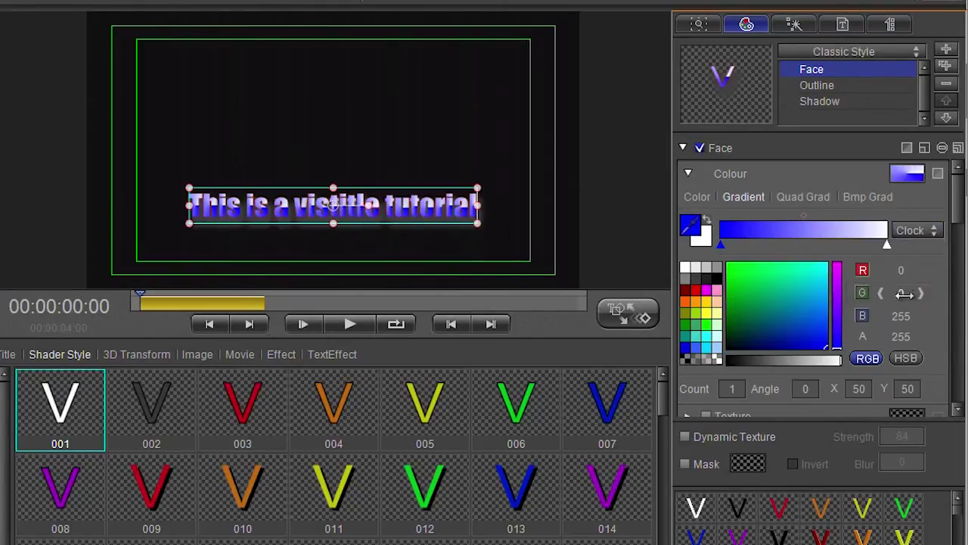
click(935, 231)
click(885, 251)
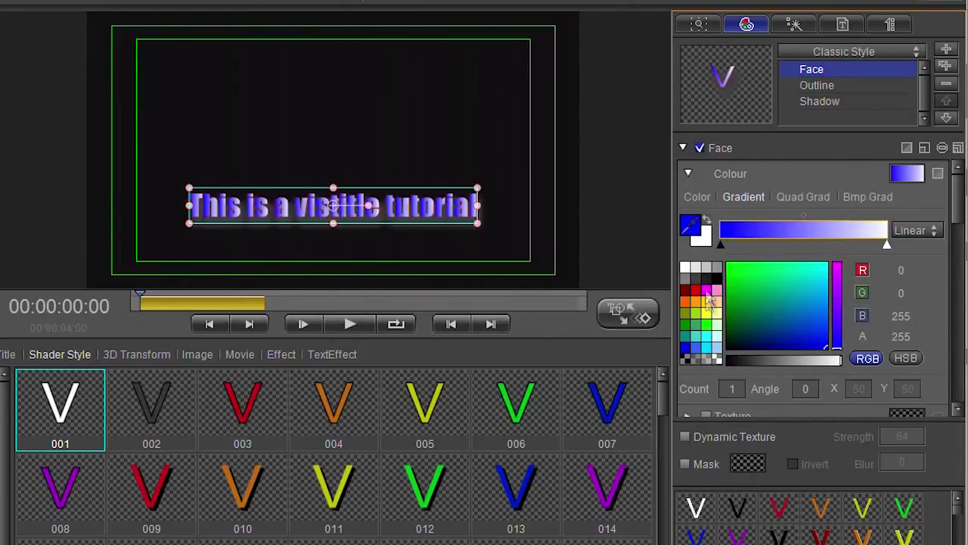
- Make the gradient start magenta, then add yellow, cyan and green stops before the white end
click(705, 292)
click(887, 245)
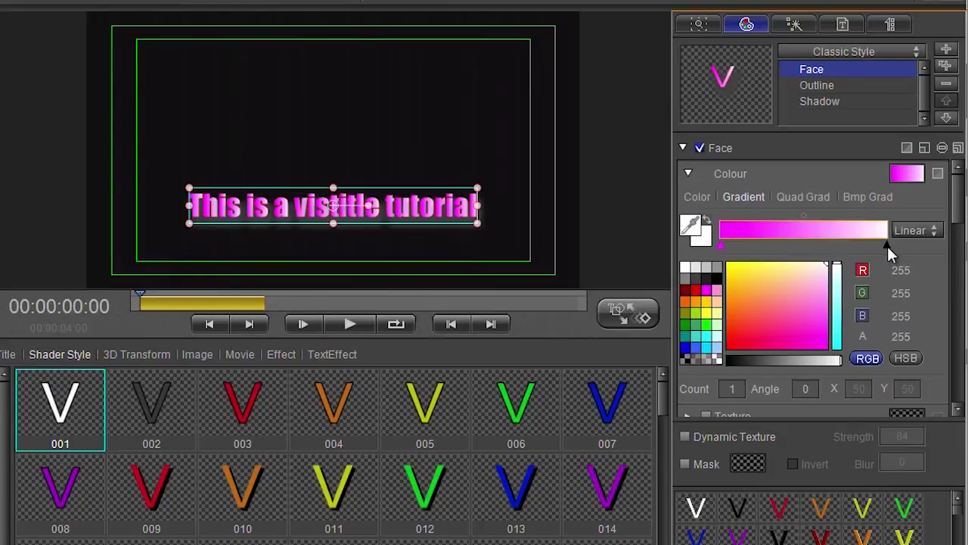
click(772, 245)
click(708, 303)
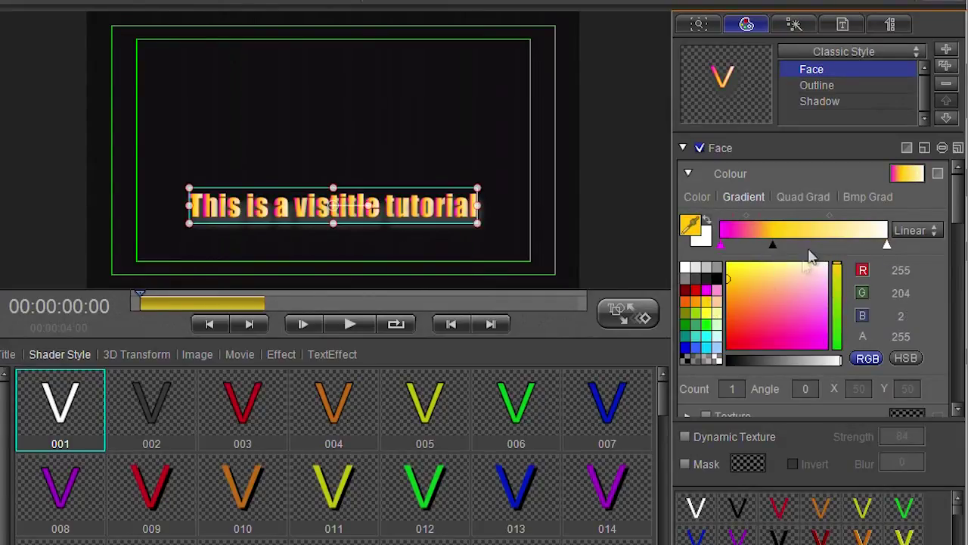
click(810, 245)
click(703, 336)
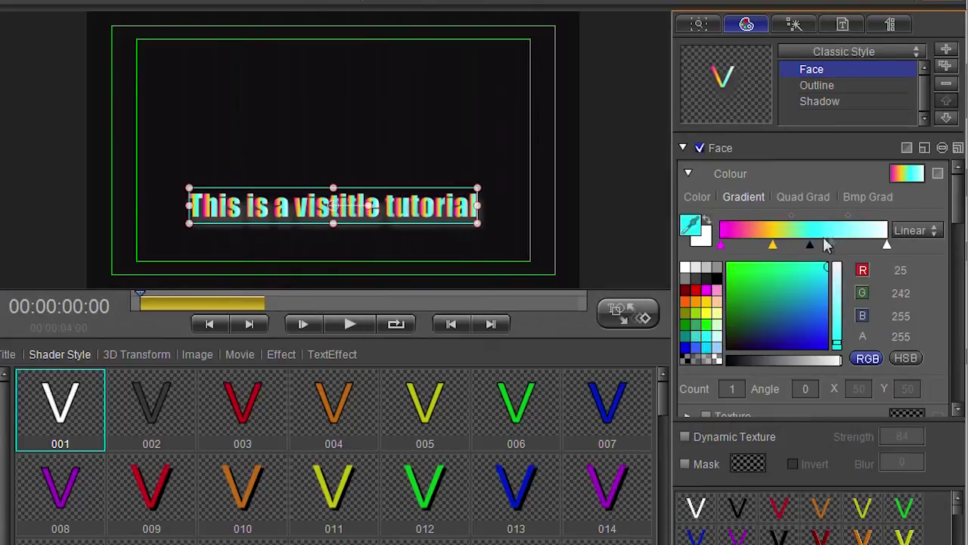
drag(809, 245, 824, 245)
click(853, 245)
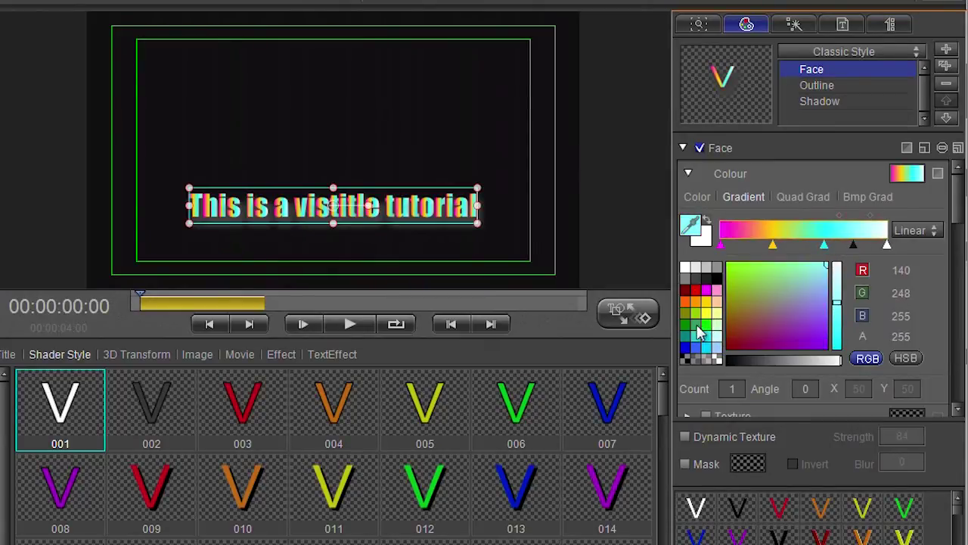
click(706, 326)
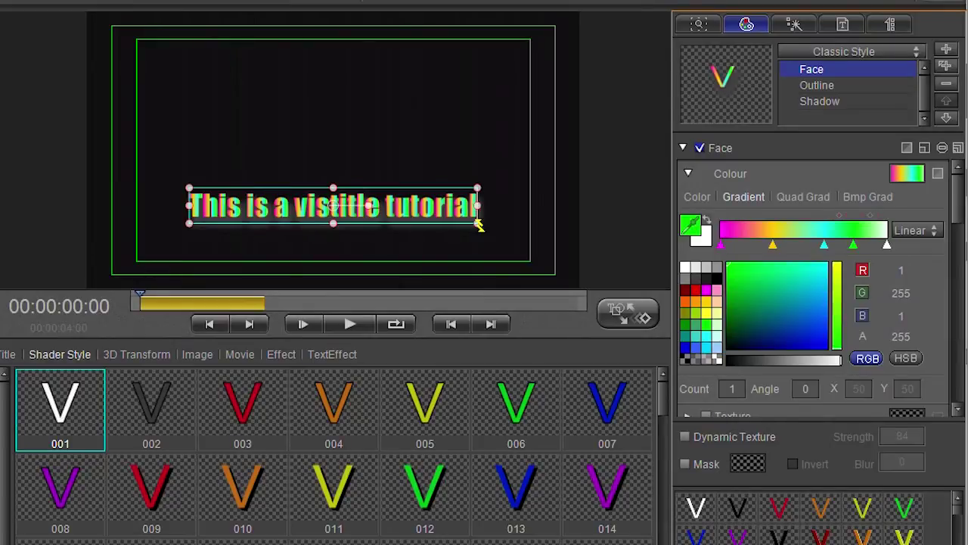
- Compare the four-corner, regular and bitmap gradient types, settling on Bitmap gradient
click(794, 195)
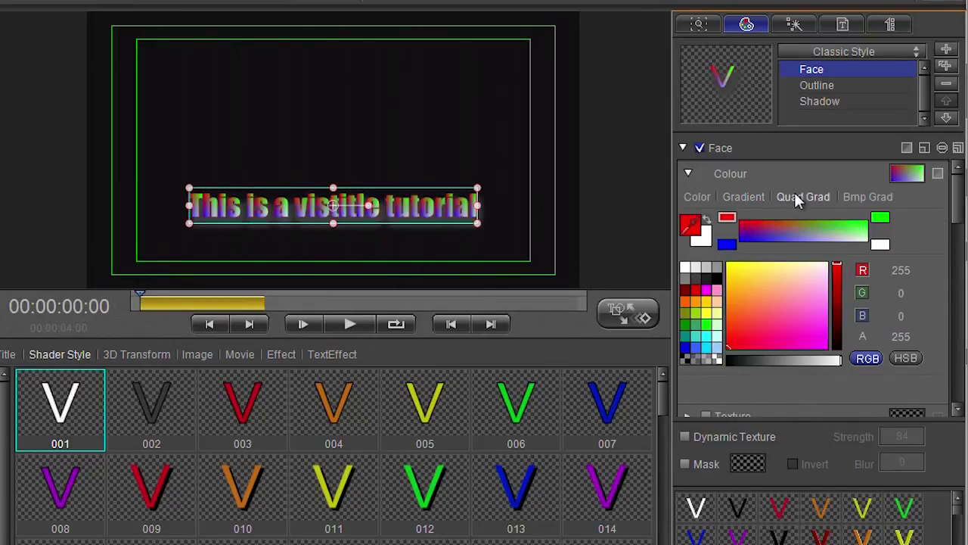
click(867, 201)
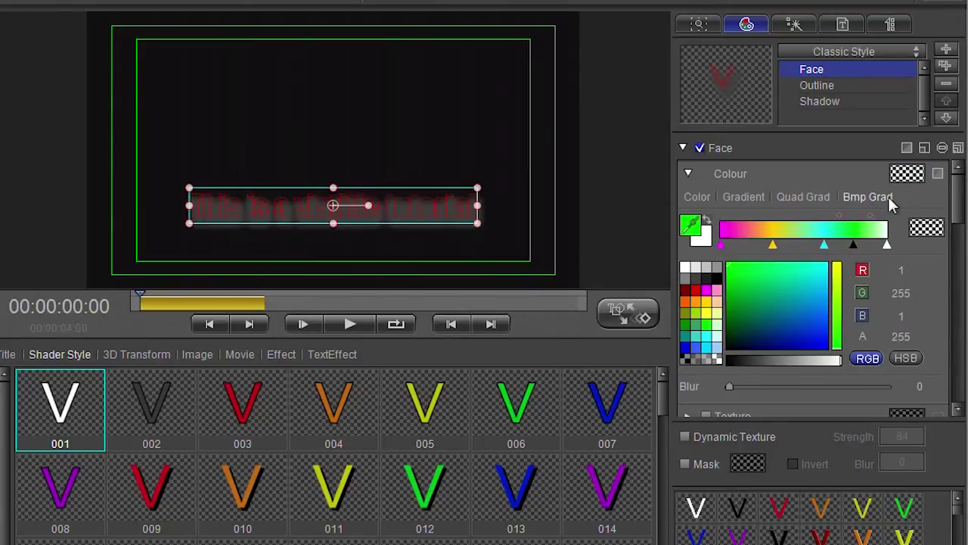
click(803, 196)
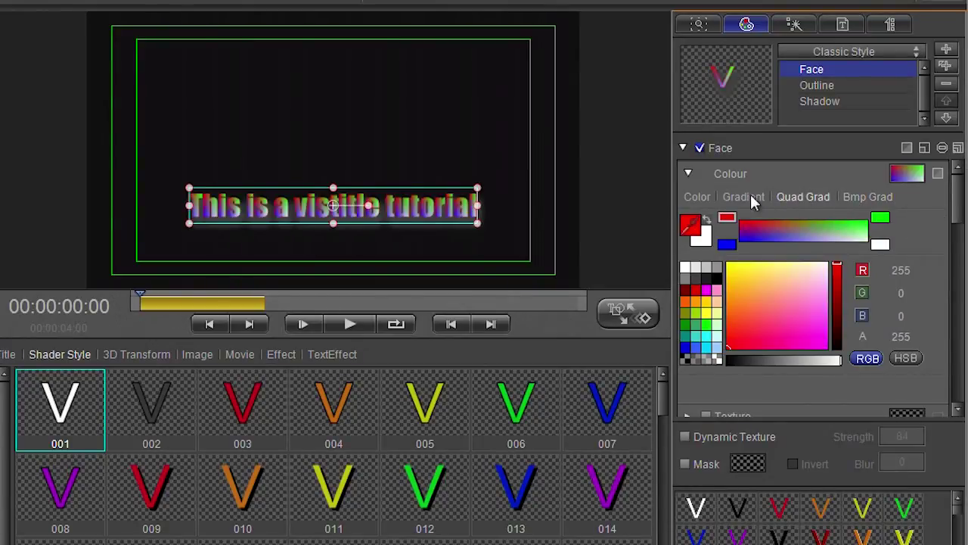
click(744, 196)
click(868, 196)
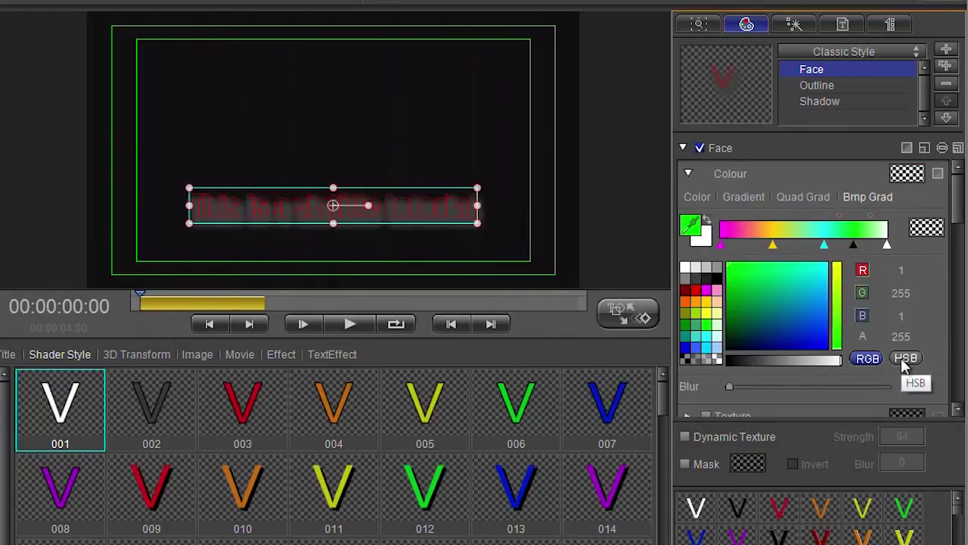
- Preview several BitmapGrad library patterns and apply the dark radial pattern to the face
click(926, 228)
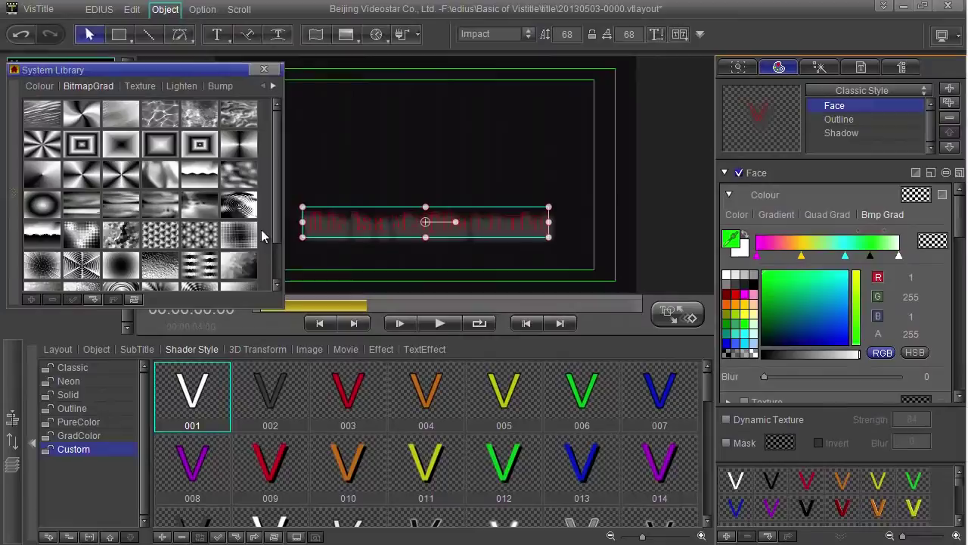
click(193, 178)
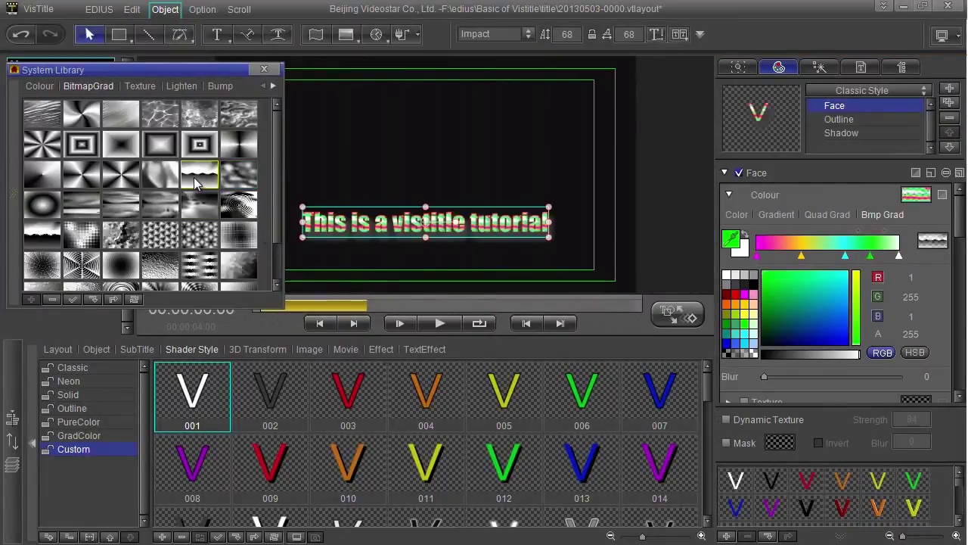
click(191, 240)
click(125, 211)
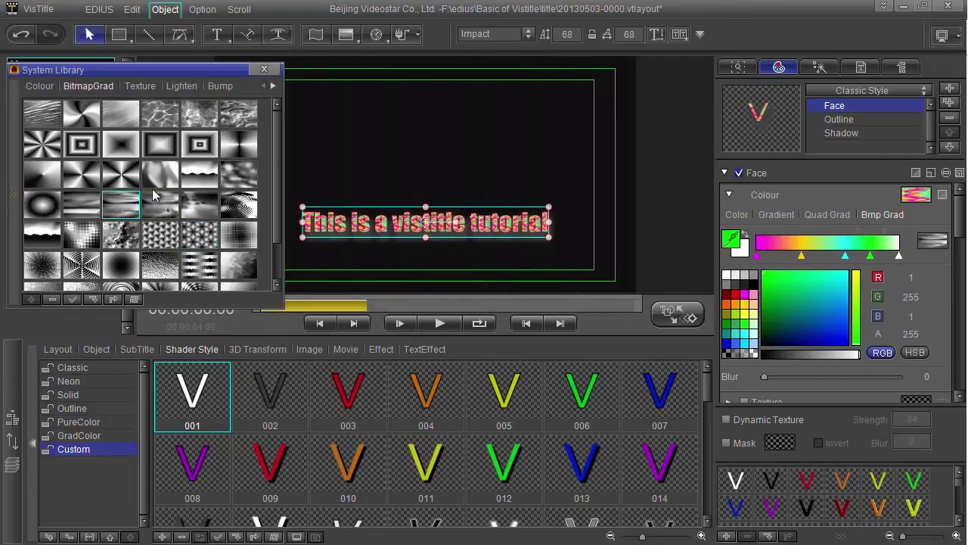
click(81, 174)
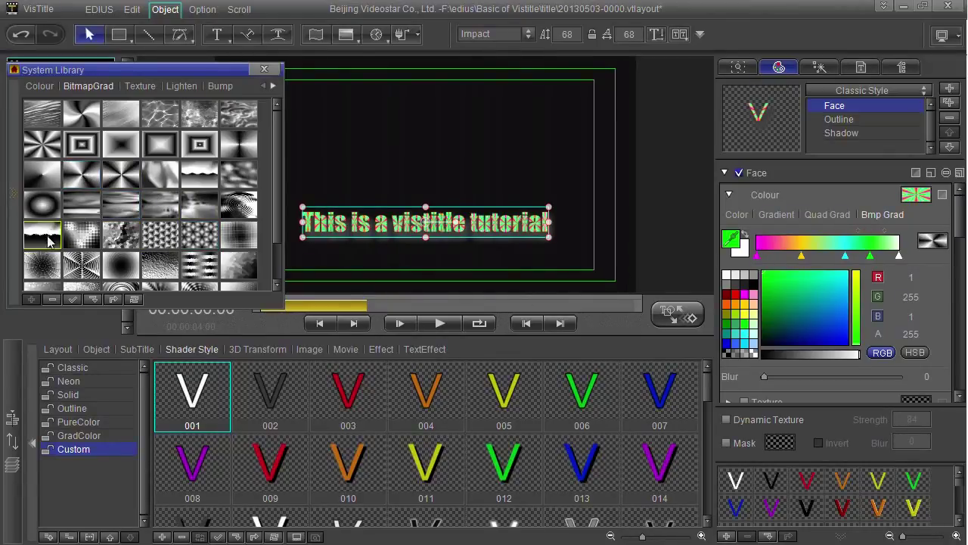
double_click(43, 263)
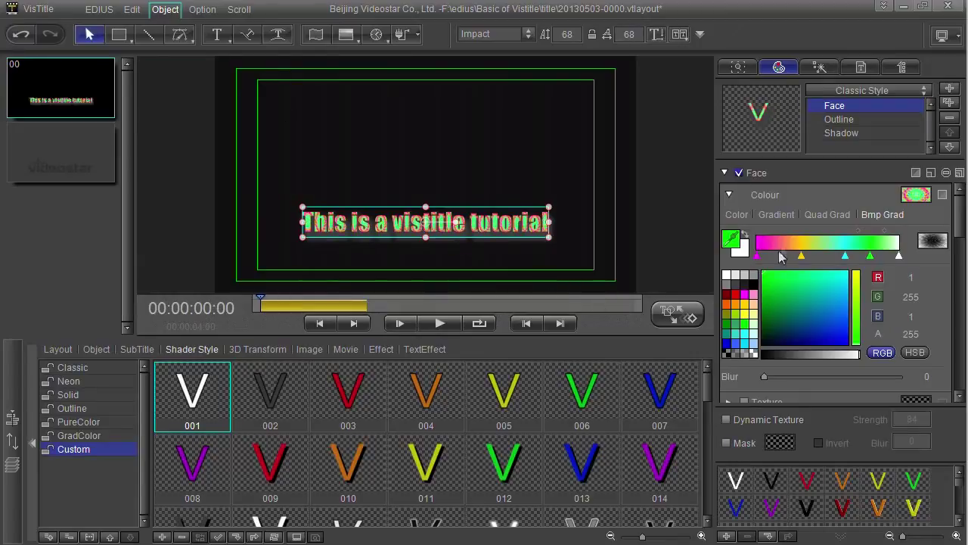
- Switch the title face fill from the bitmap gradient back to a plain Color
click(734, 216)
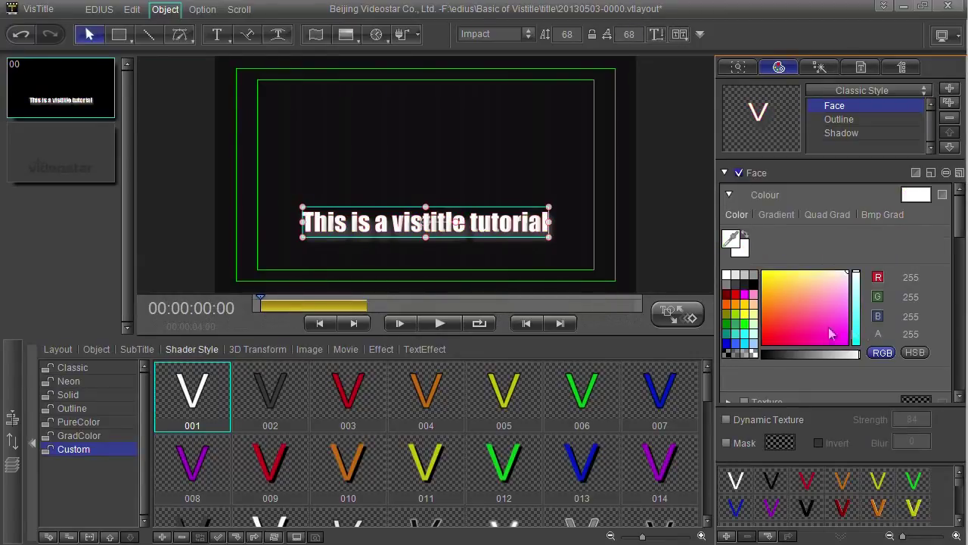
mouse_move(911, 276)
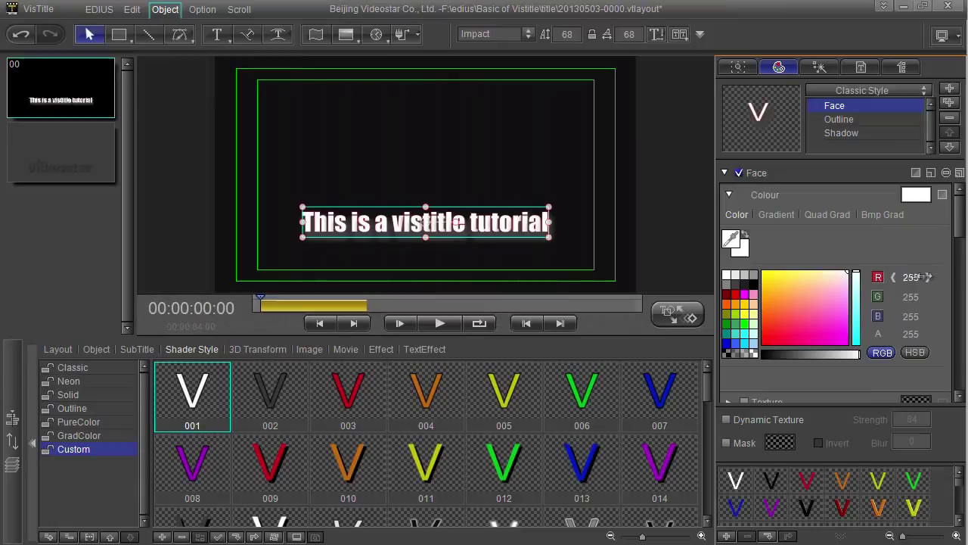
scroll(959, 238, down, 2)
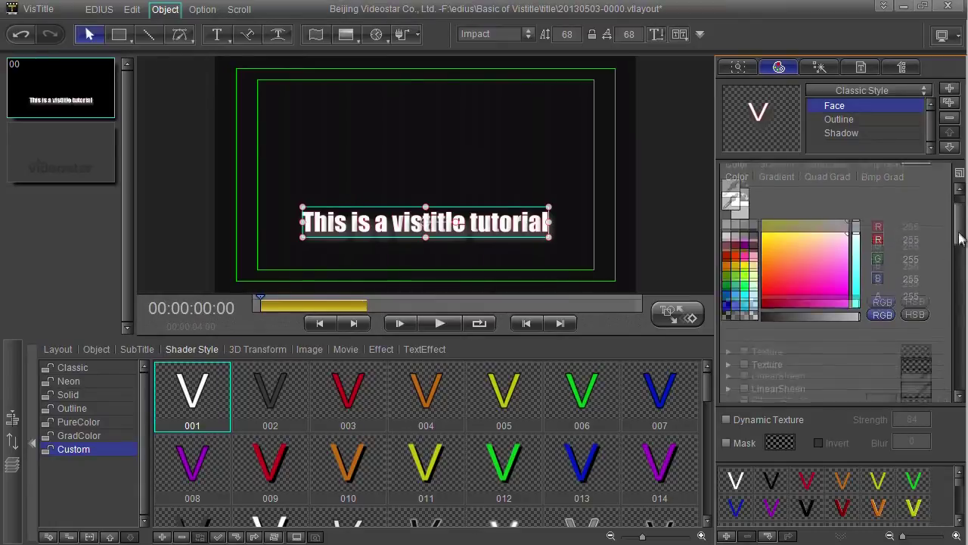
scroll(959, 237, down, 3)
scroll(959, 237, down, 3)
scroll(959, 238, down, 2)
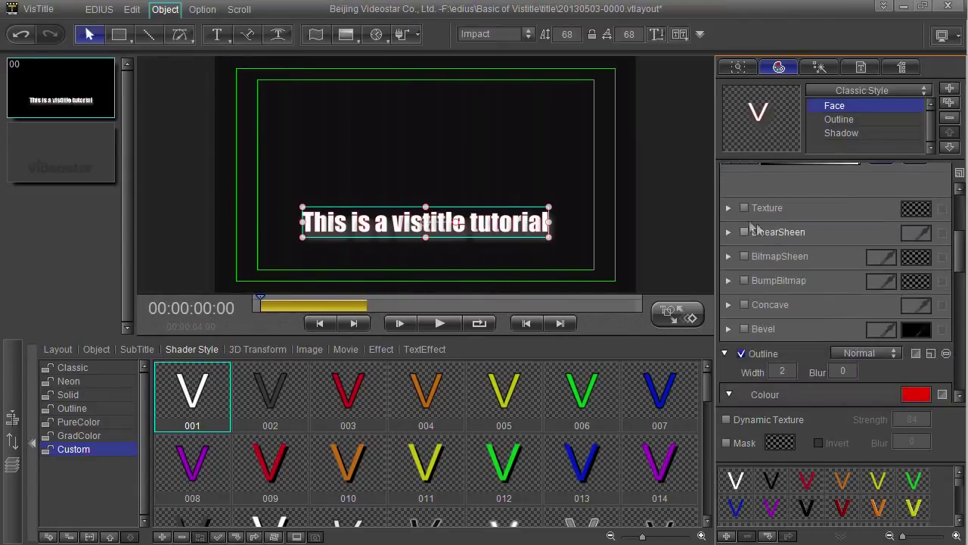
- Enable Texture on the face and apply a watery bluish texture from the System Library
click(729, 208)
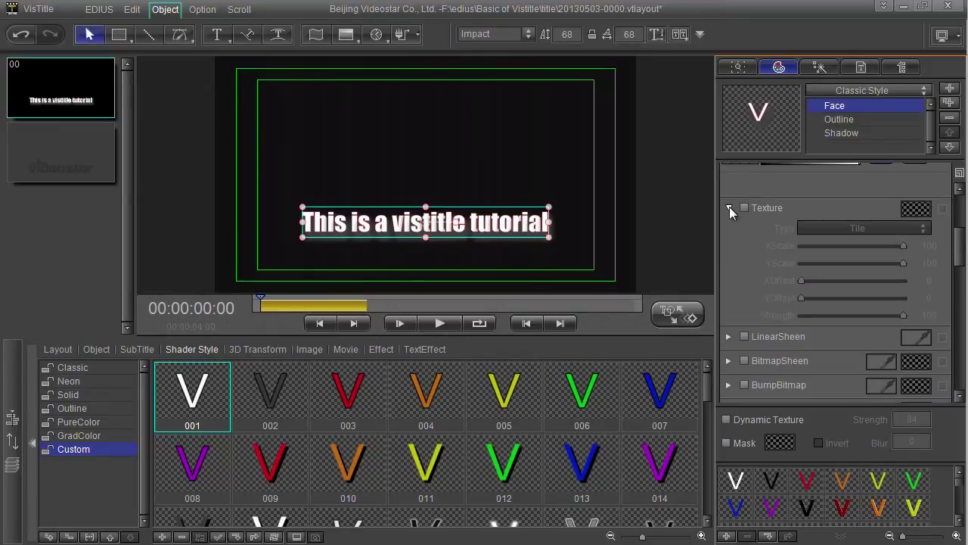
click(729, 207)
scroll(757, 231, up, 4)
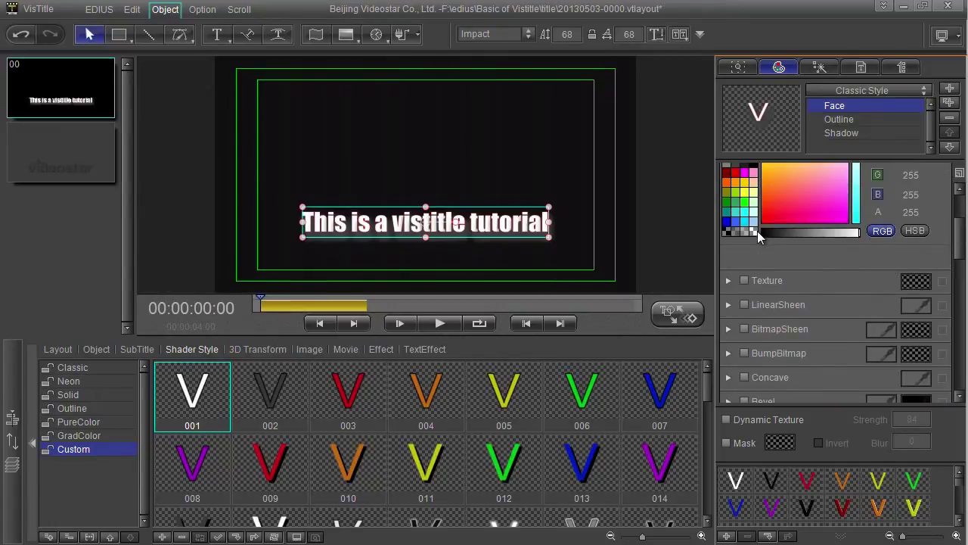
click(729, 280)
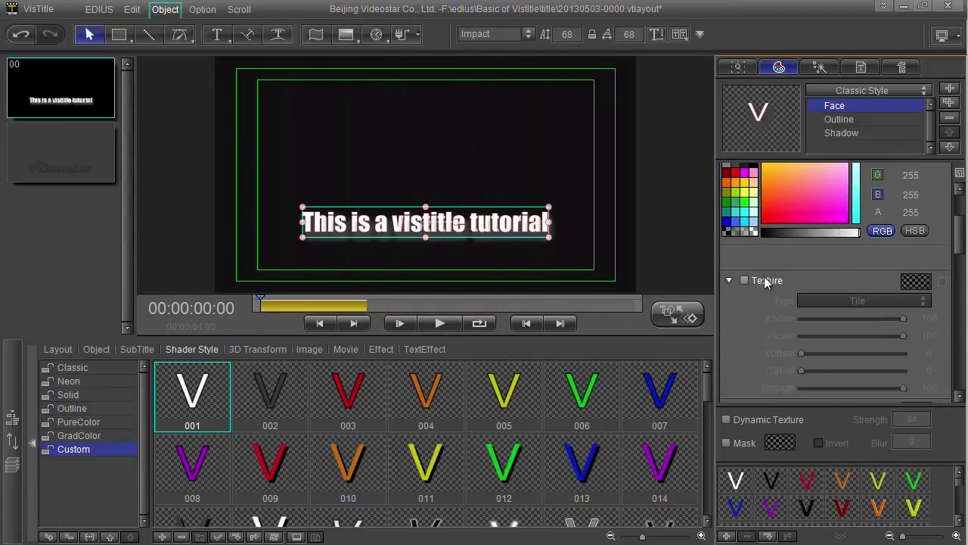
click(745, 280)
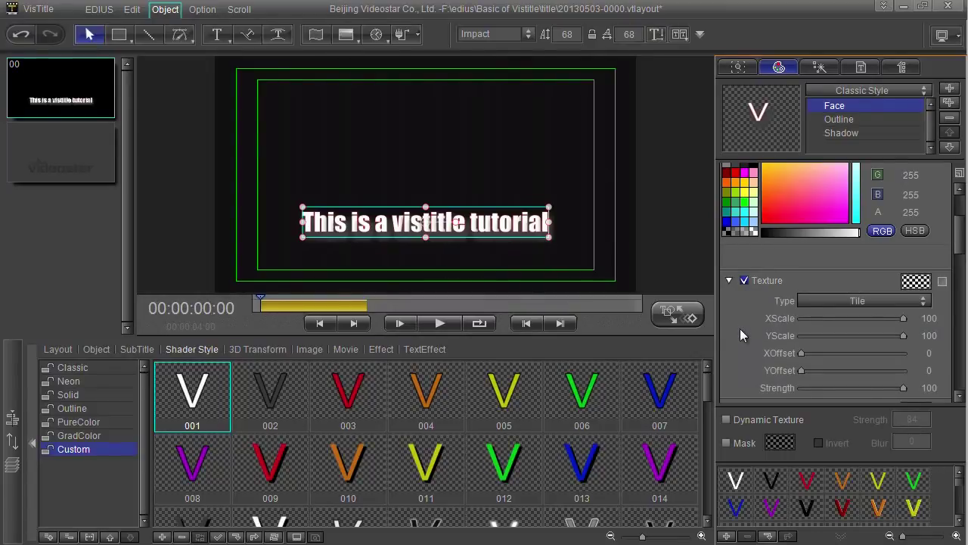
click(917, 282)
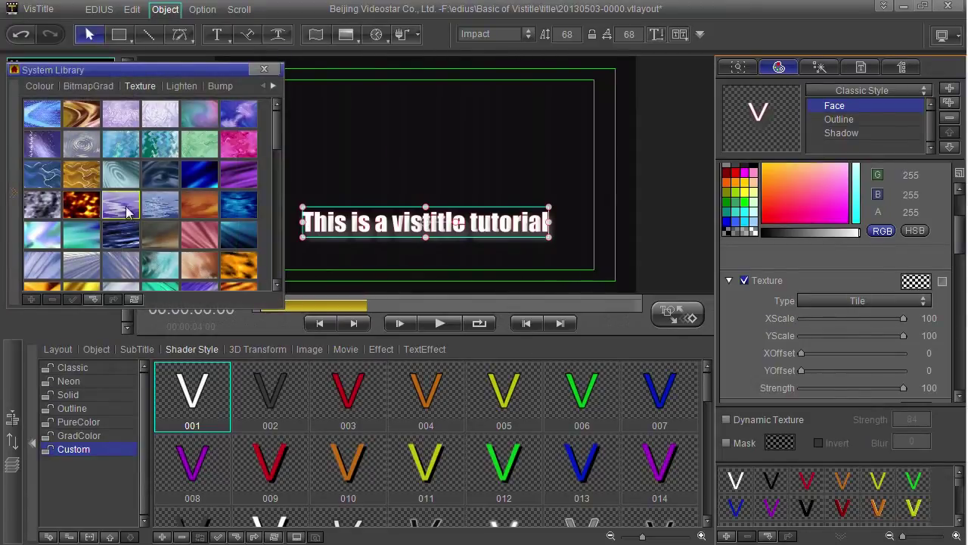
click(121, 179)
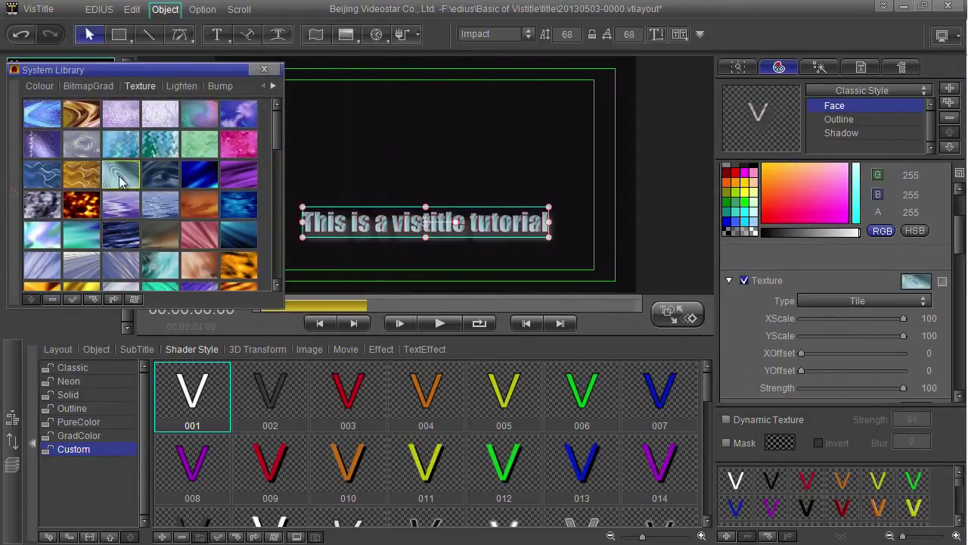
click(264, 69)
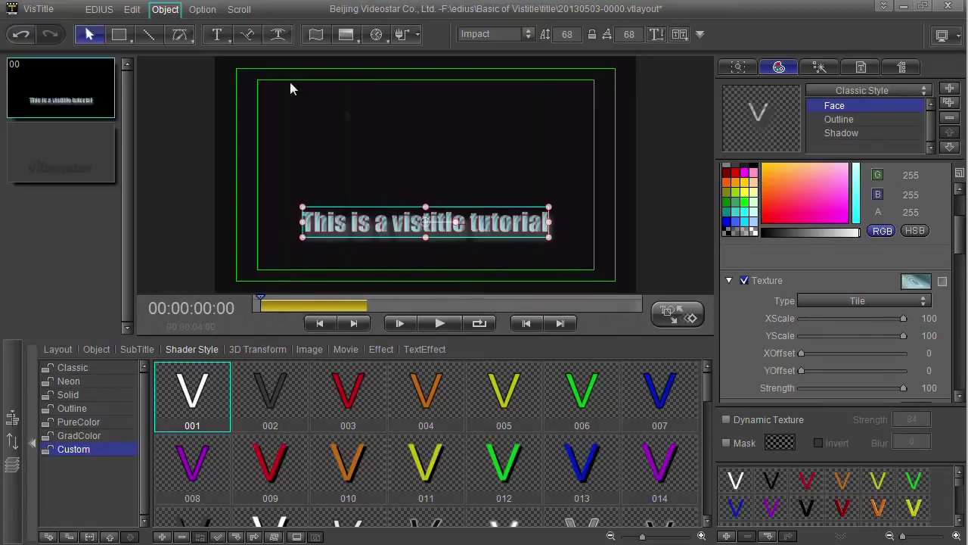
scroll(907, 264, down, 5)
scroll(881, 258, down, 1)
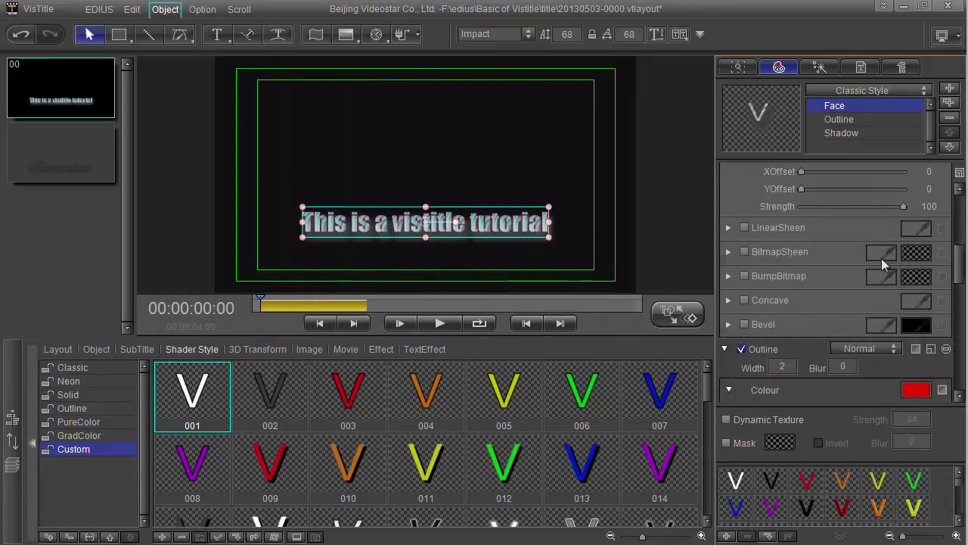
- Enable a linear sheen of width about 44, then enable a bitmap sheen from the lighting library
click(729, 228)
click(744, 228)
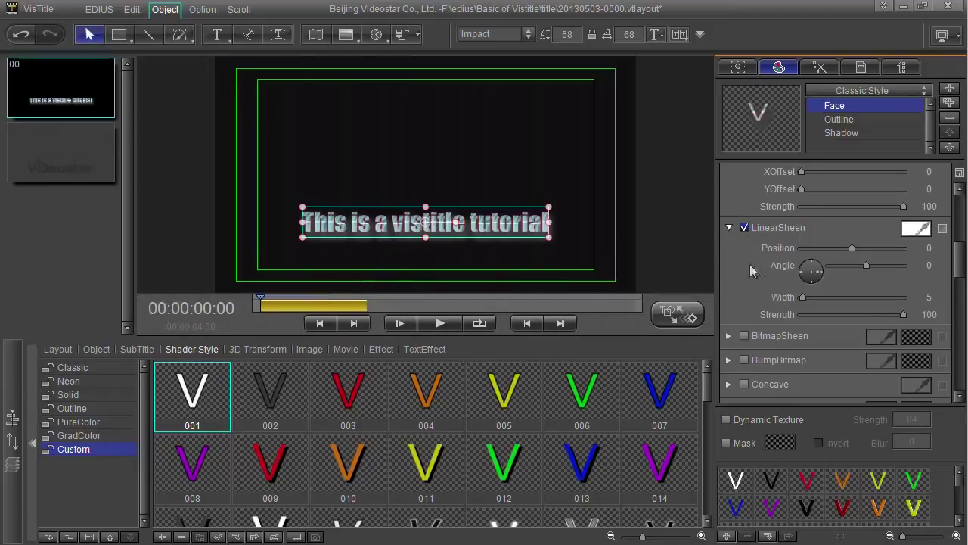
drag(803, 297, 817, 297)
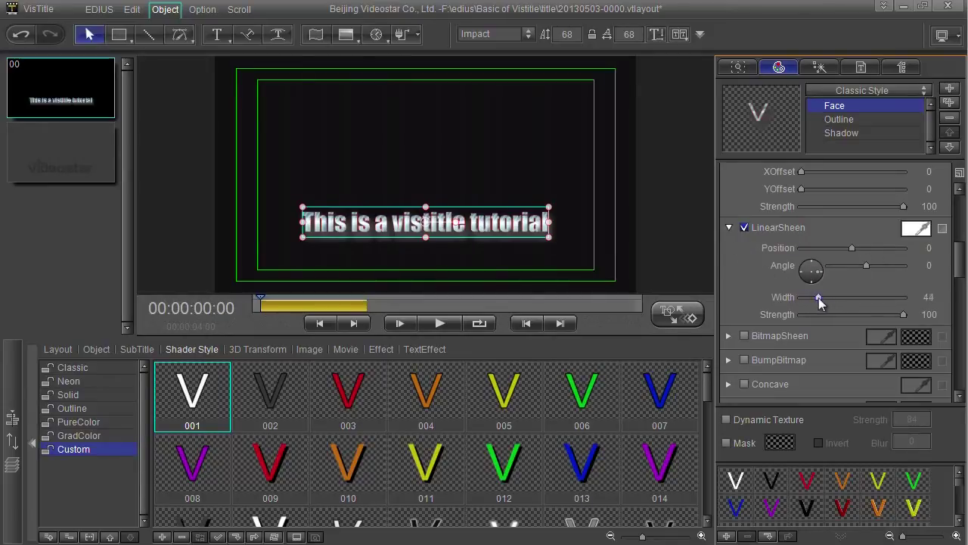
click(728, 228)
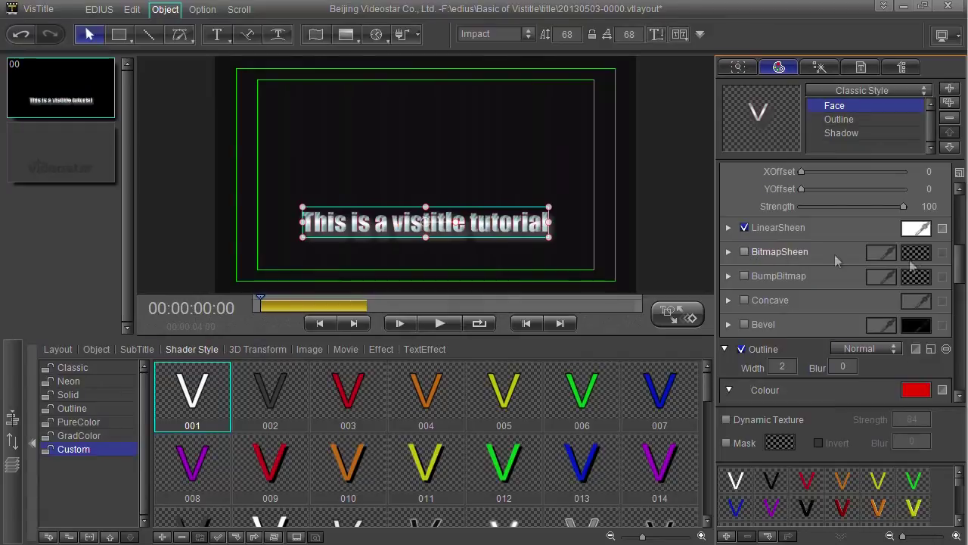
click(744, 252)
click(916, 252)
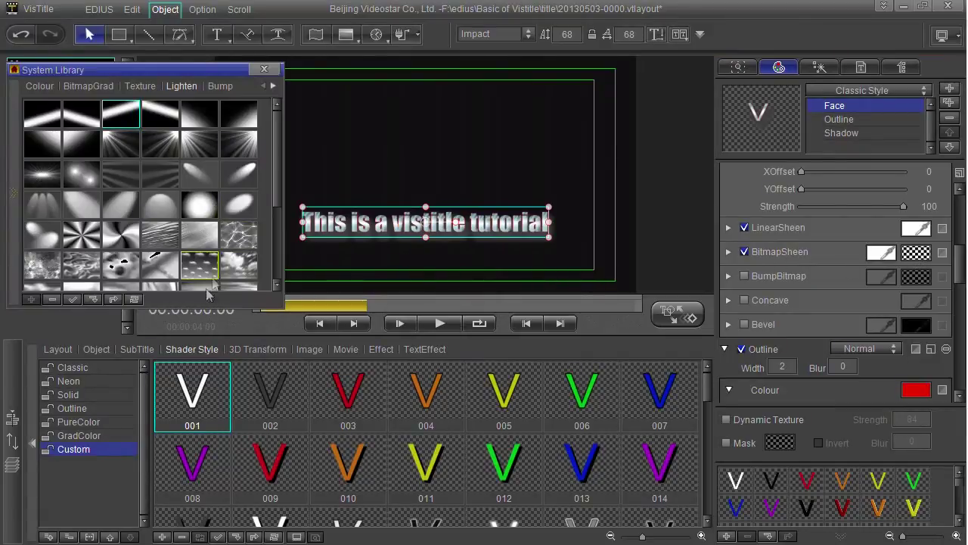
double_click(126, 108)
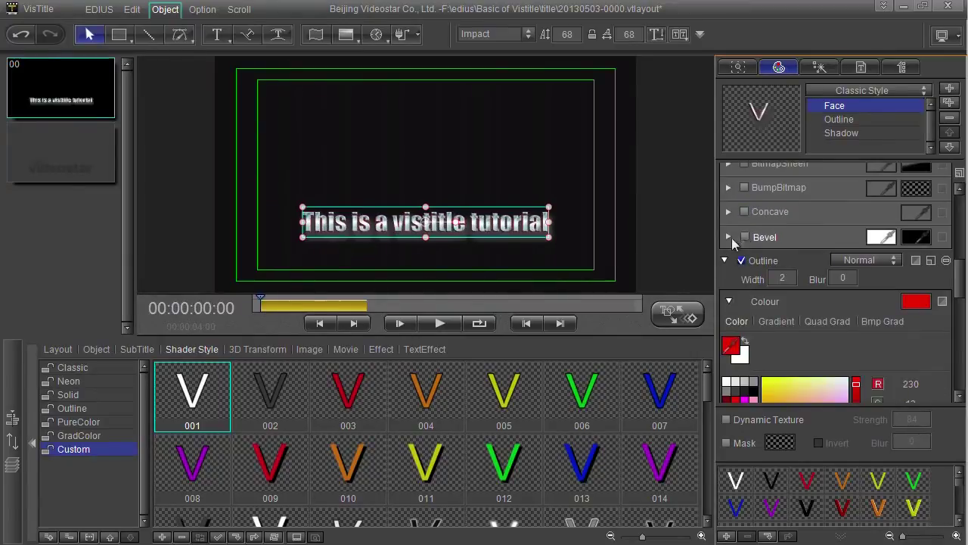
click(744, 242)
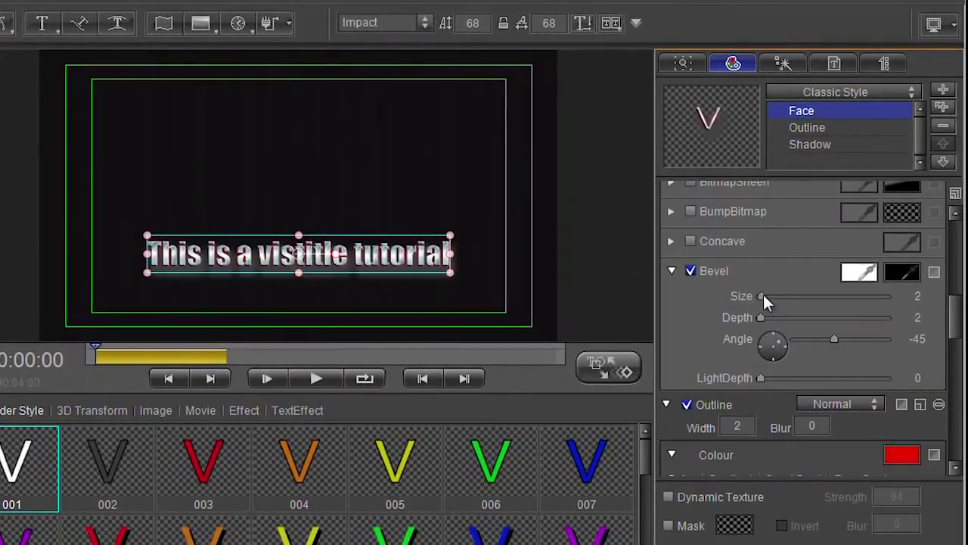
mouse_move(766, 292)
mouse_down()
mouse_move(780, 290)
mouse_move(762, 296)
mouse_move(778, 320)
mouse_move(770, 325)
mouse_move(769, 296)
mouse_up()
click(690, 270)
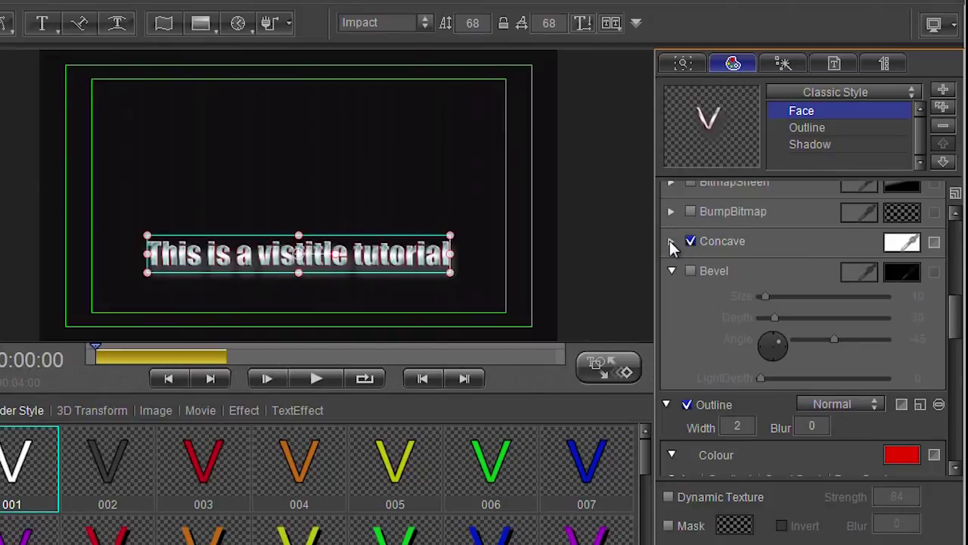
click(670, 241)
click(830, 266)
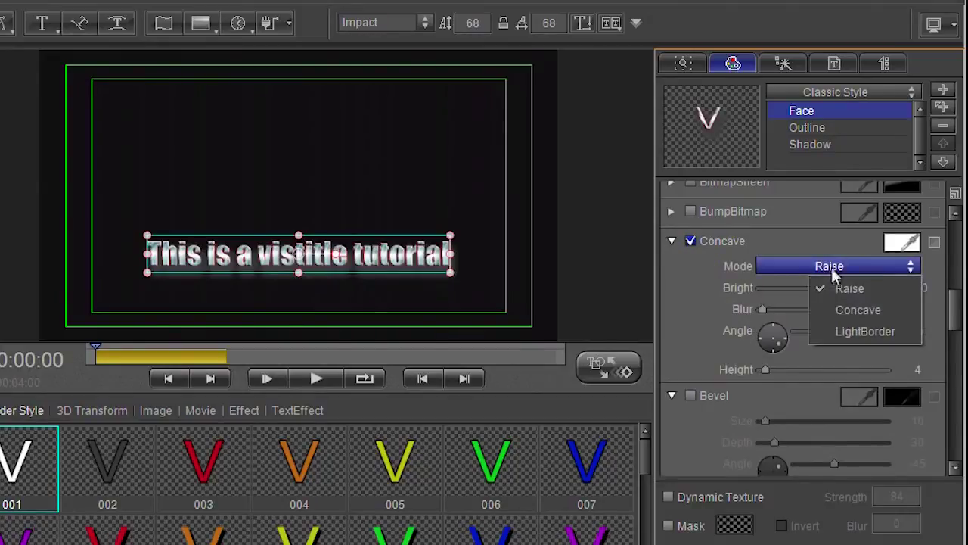
click(841, 312)
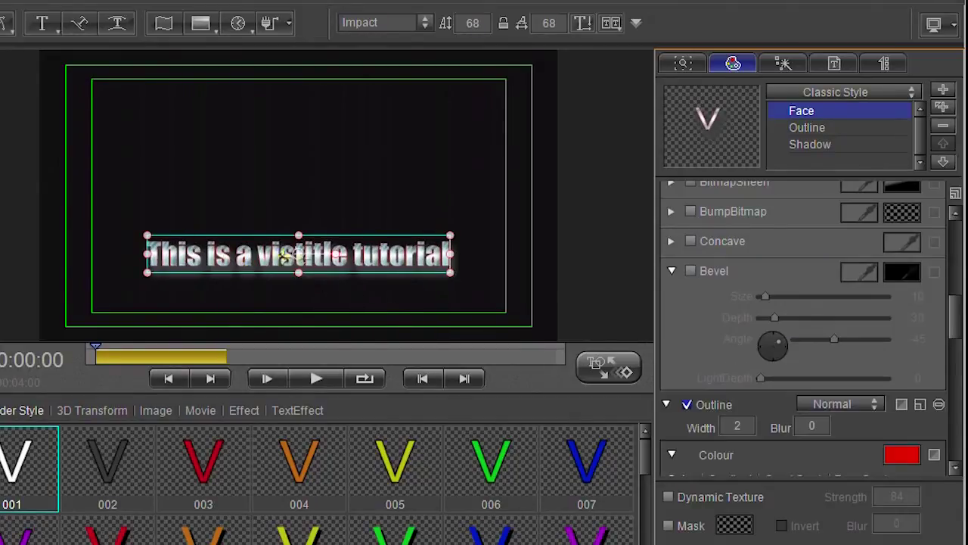
- Tint the title's drop shadow green, then switch the shadow off and reselect Outline
click(837, 110)
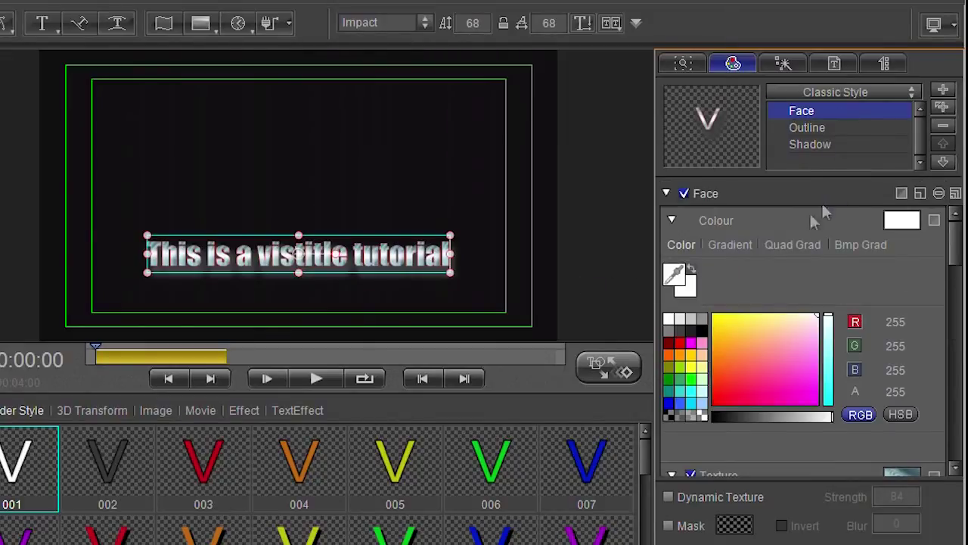
click(829, 127)
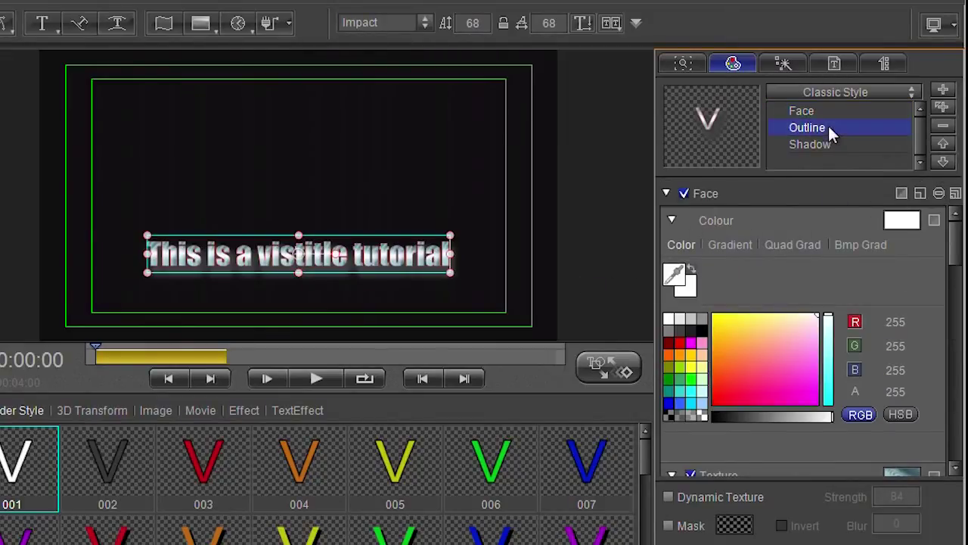
mouse_move(720, 214)
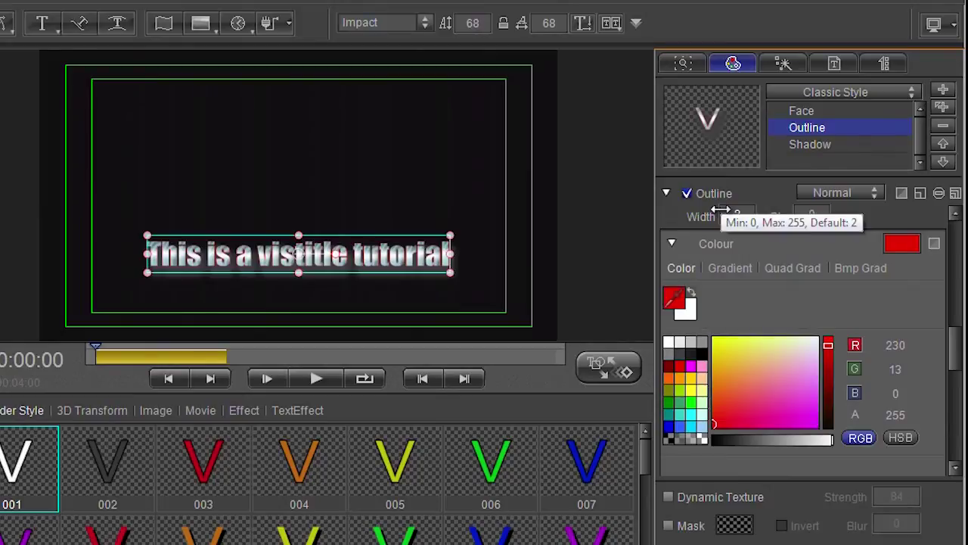
mouse_move(954, 340)
mouse_down()
mouse_move(957, 247)
mouse_move(956, 405)
mouse_up()
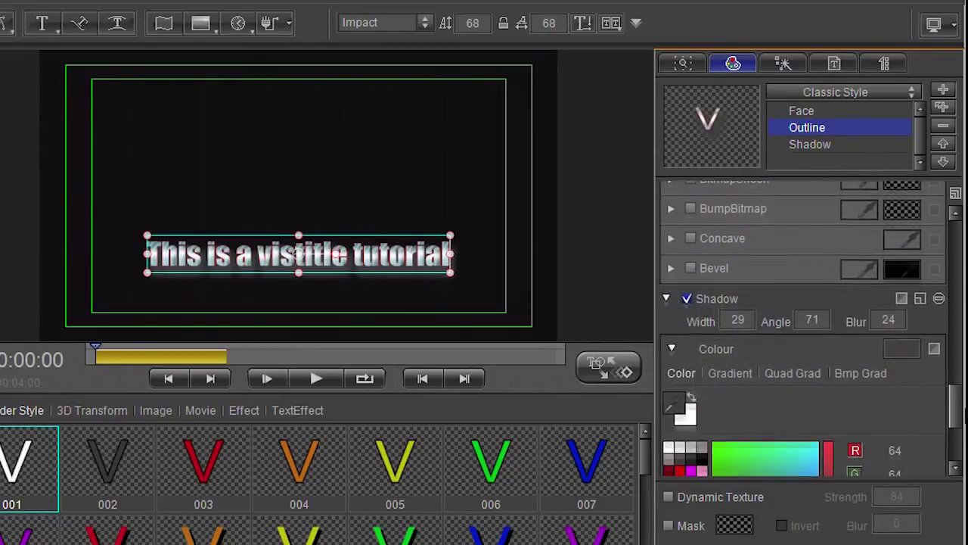
key(Down)
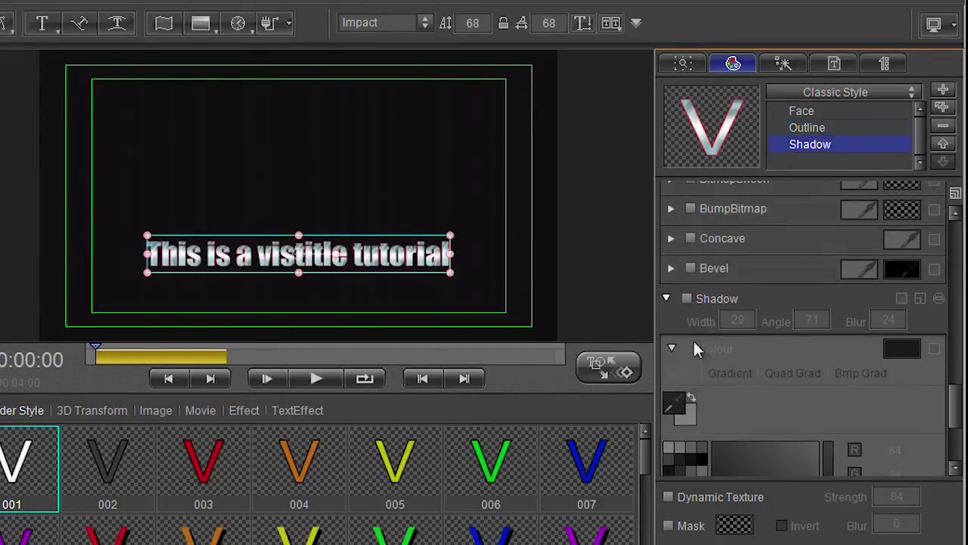
click(687, 298)
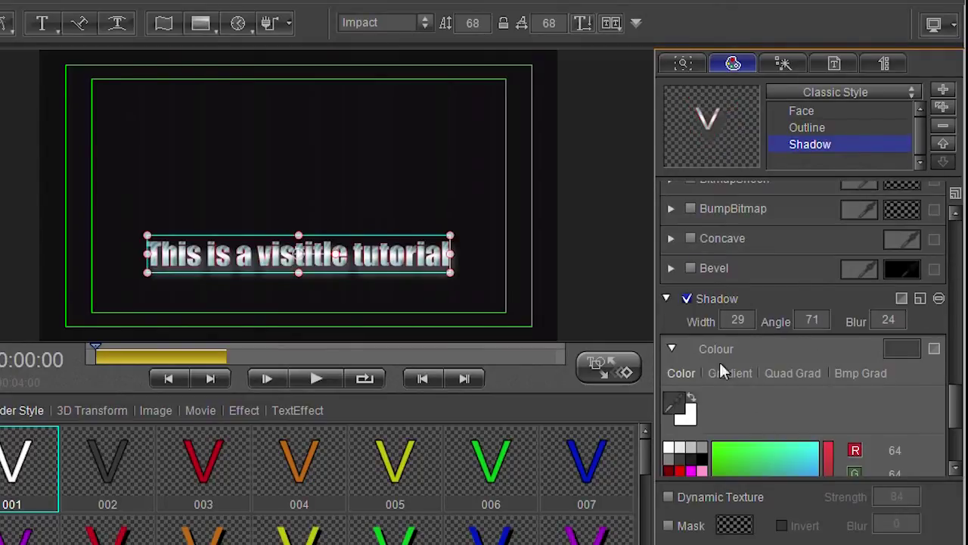
click(729, 457)
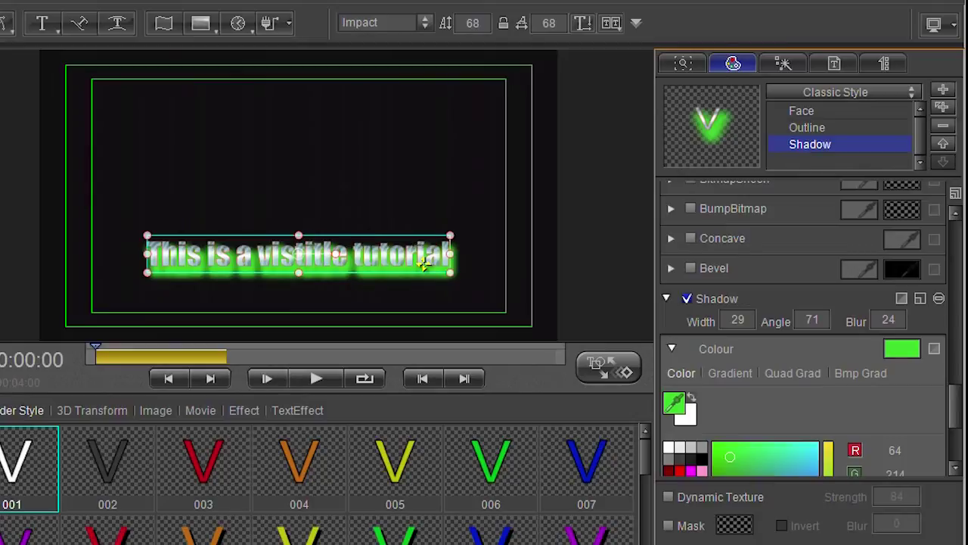
click(687, 298)
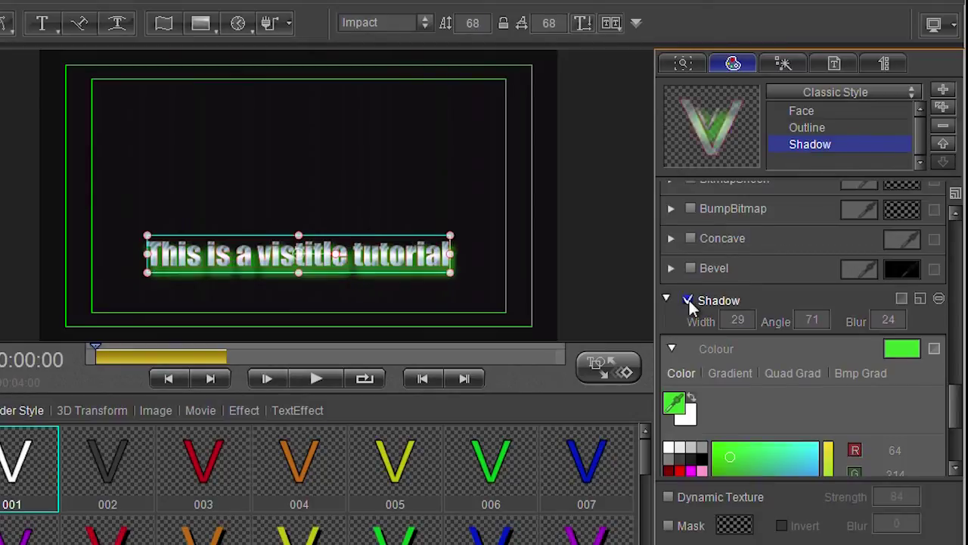
click(807, 127)
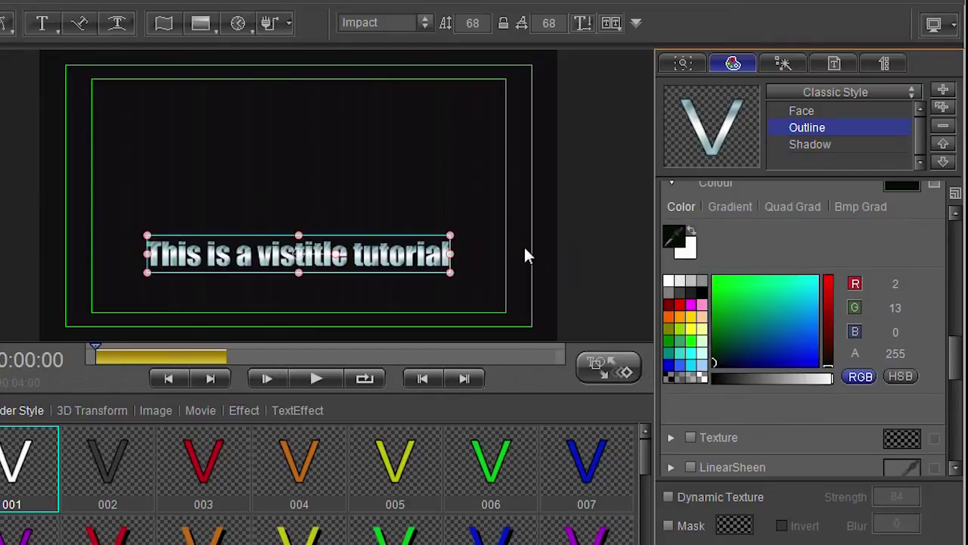
- Browse the Effect and Property tabs, undo a small title move, and show the Text list
click(788, 65)
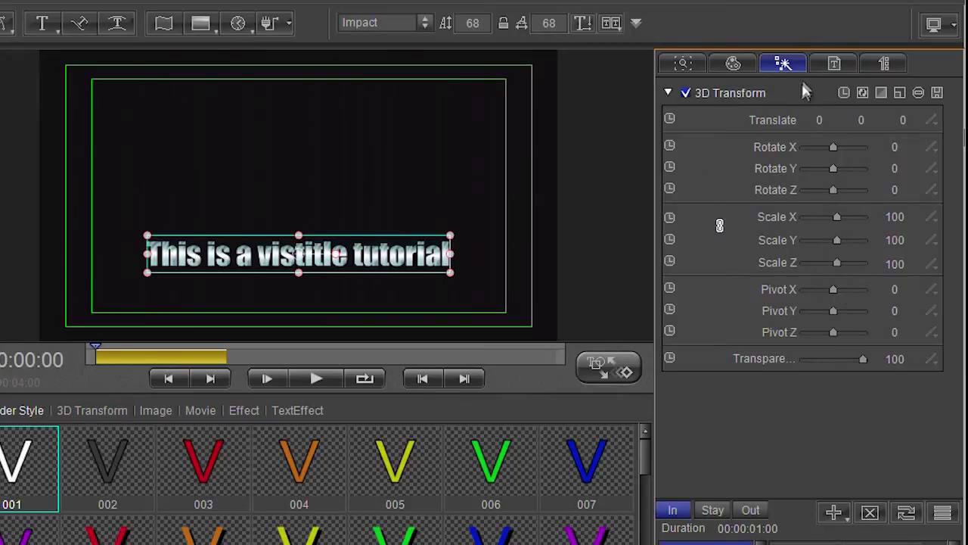
click(683, 63)
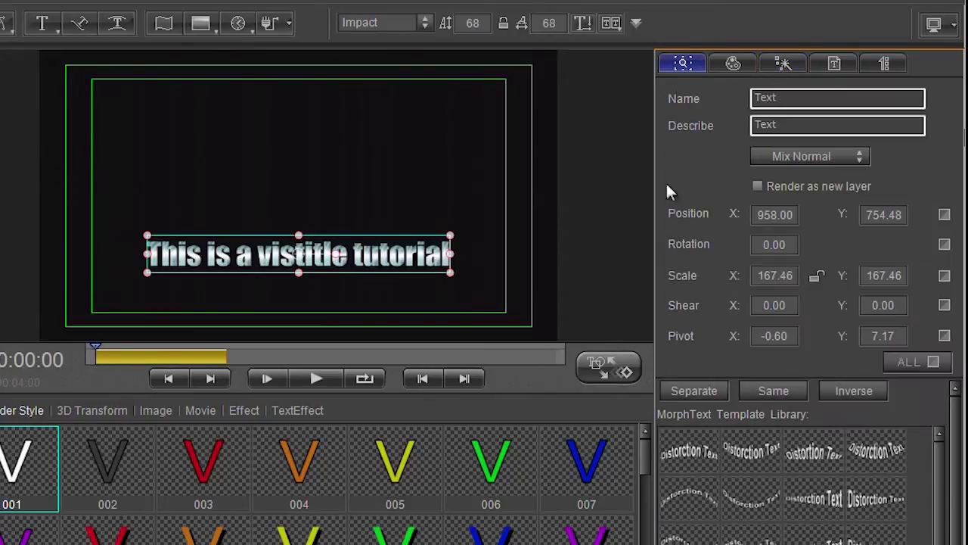
click(781, 65)
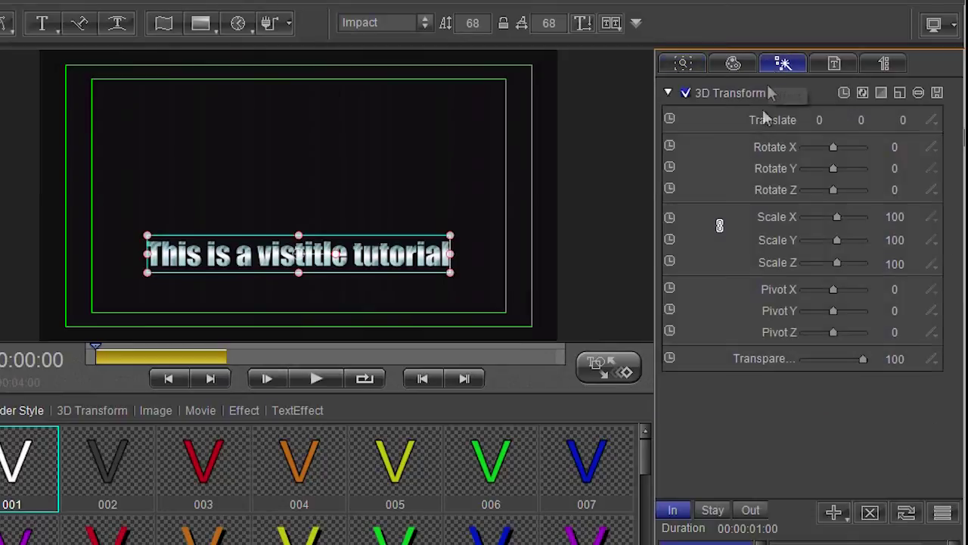
click(681, 65)
drag(387, 256, 393, 266)
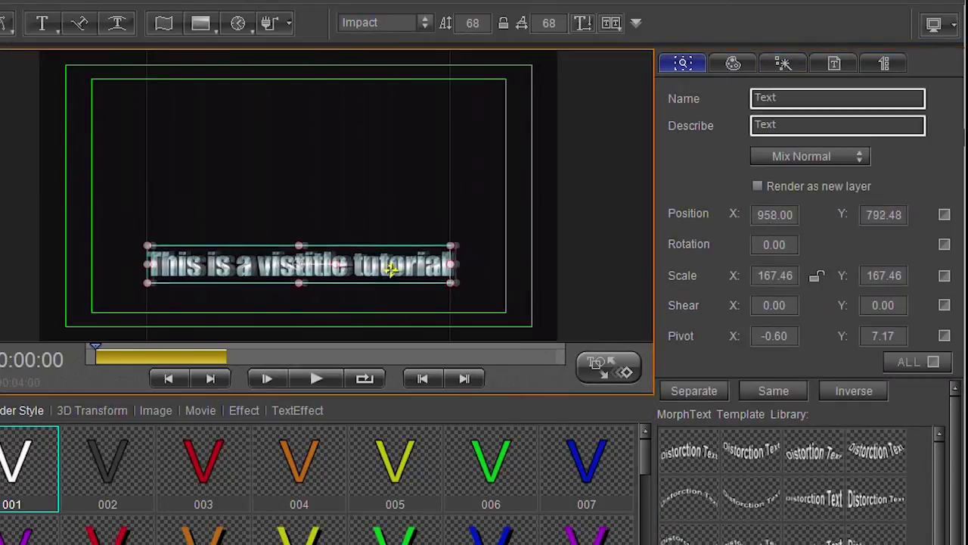
key(ctrl+z)
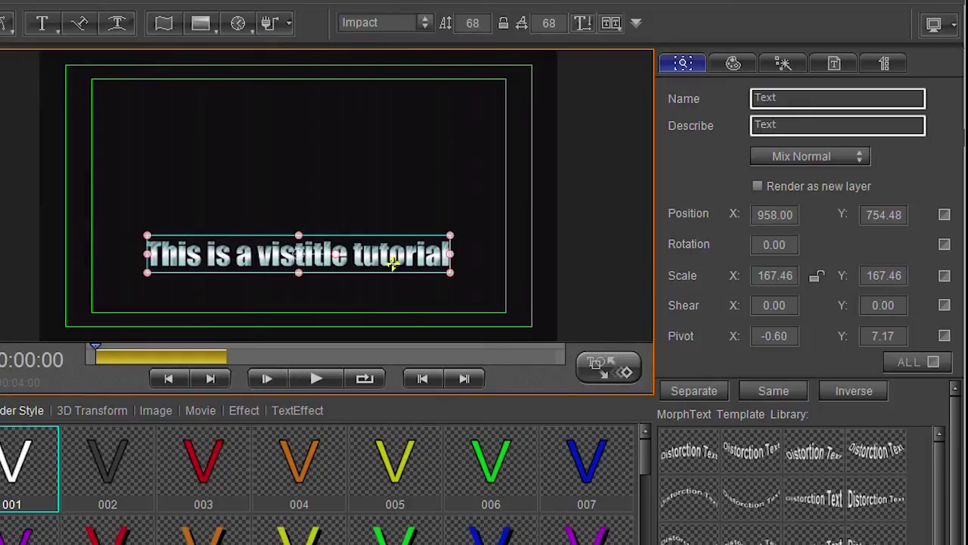
click(781, 65)
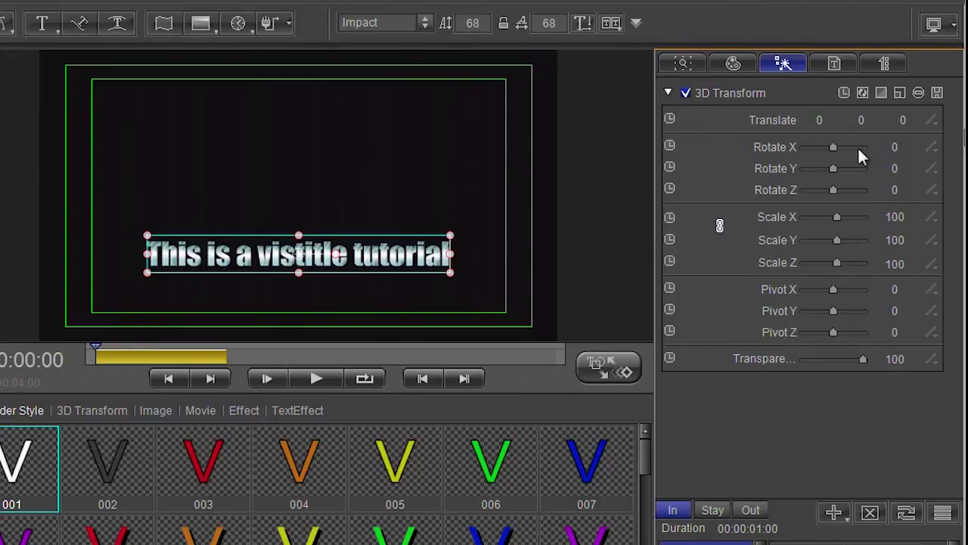
click(833, 65)
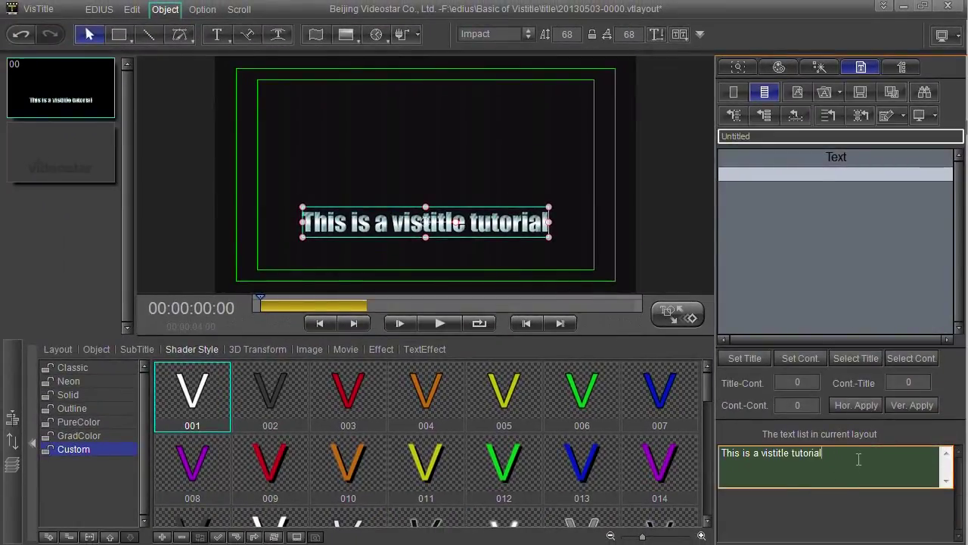
- Replace the lowercase t and v in the text list line with capital T and V
click(792, 453)
key(Delete)
text(T)
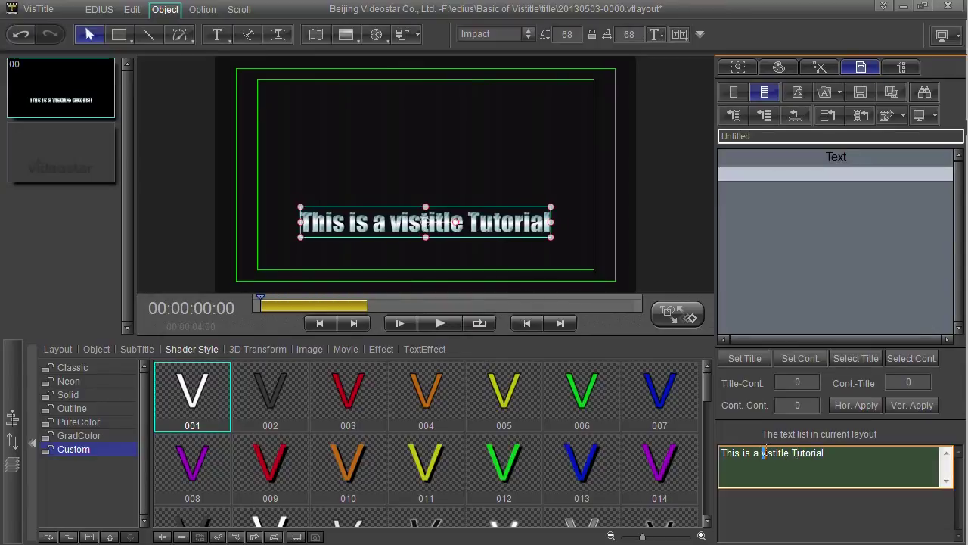
text(V)
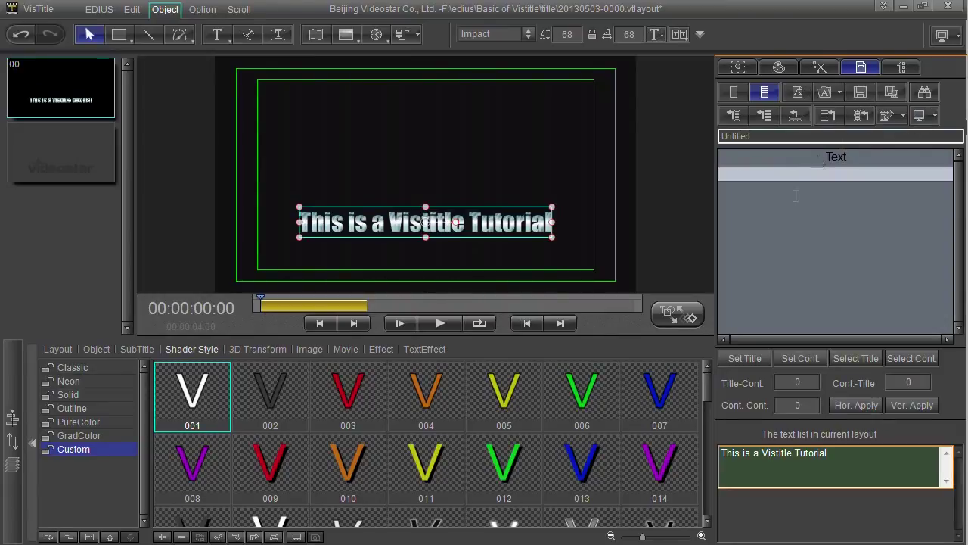
- Cycle through the Scroll, Property, 3D transform and Text tabs, ending on Shader Style
click(902, 67)
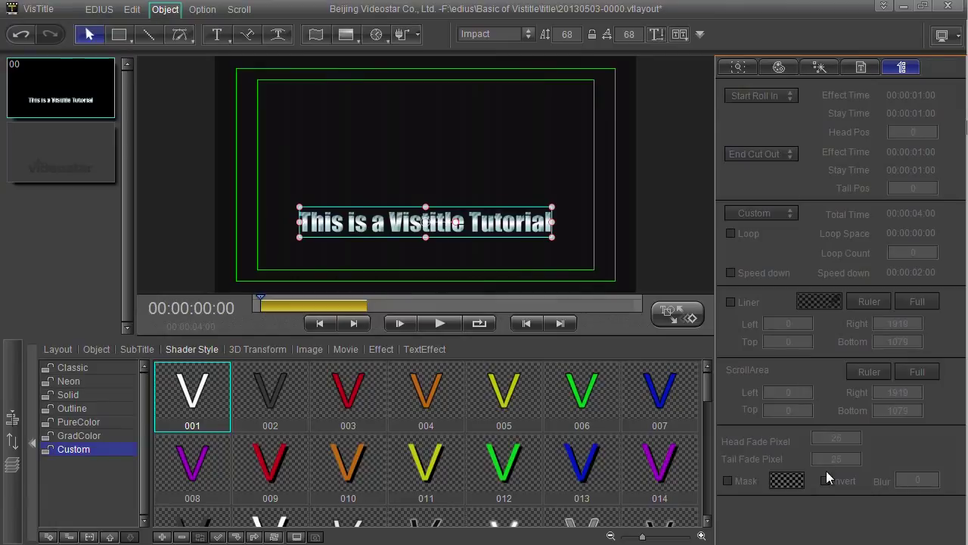
click(739, 67)
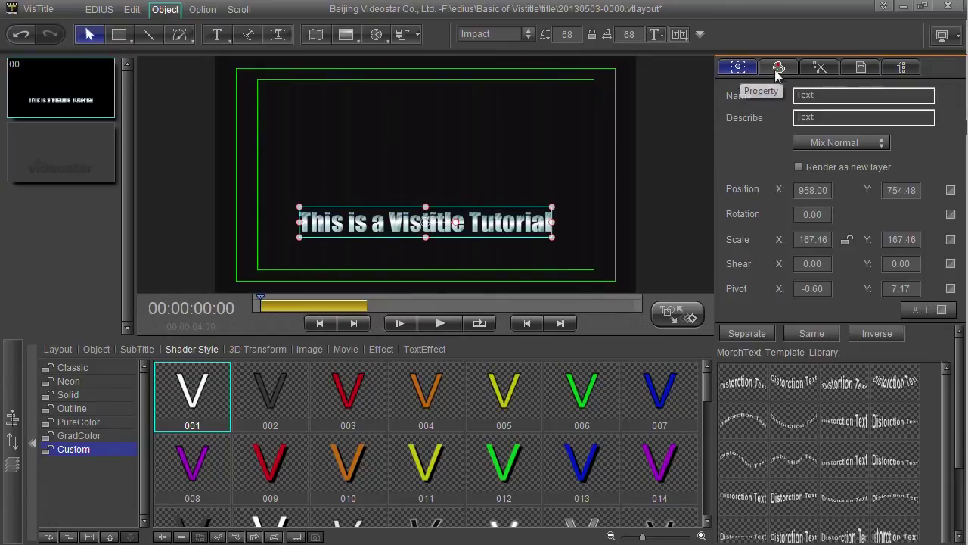
click(778, 67)
click(820, 68)
click(861, 68)
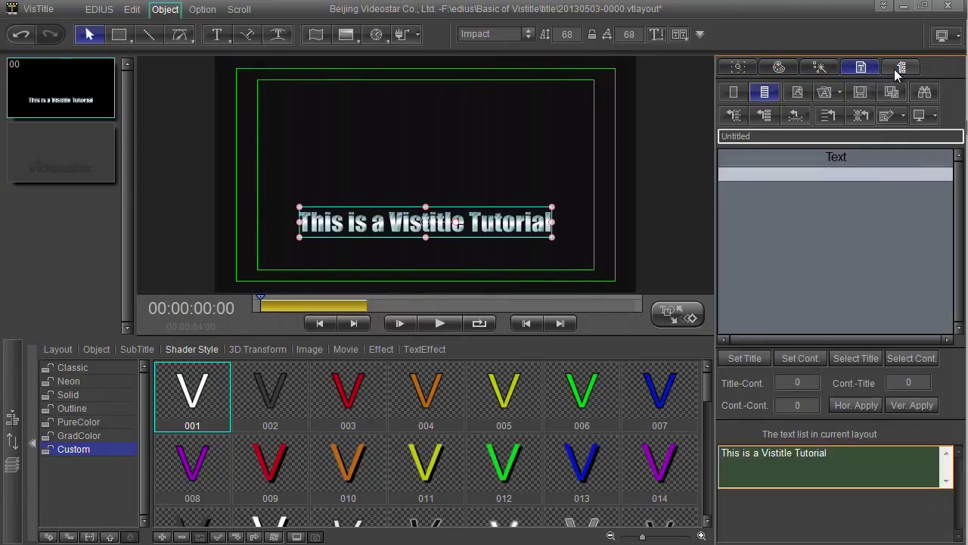
click(819, 67)
click(779, 67)
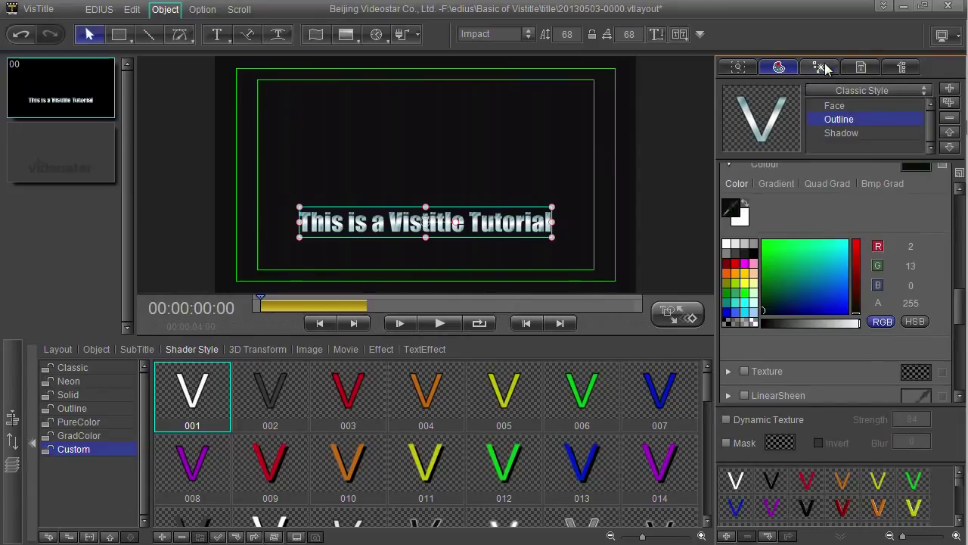
click(819, 67)
click(780, 67)
- Browse the Geometry entry effects, previewing Linear Dither and then selecting 2D Stretch
click(819, 67)
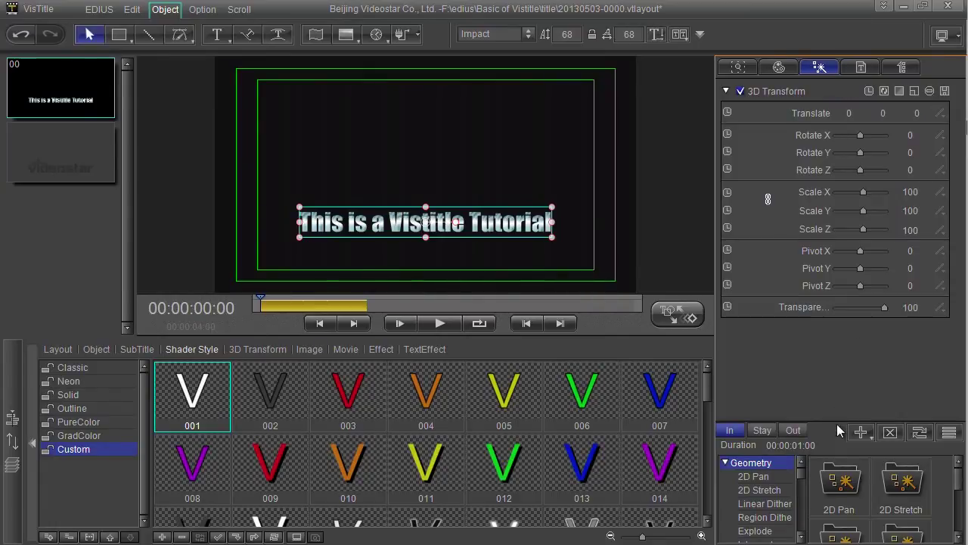
drag(958, 479, 959, 503)
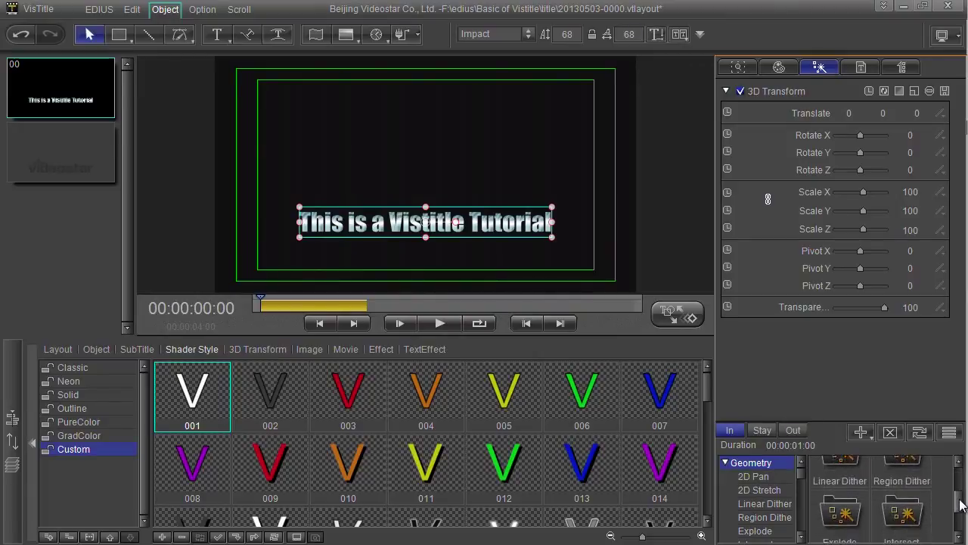
click(764, 503)
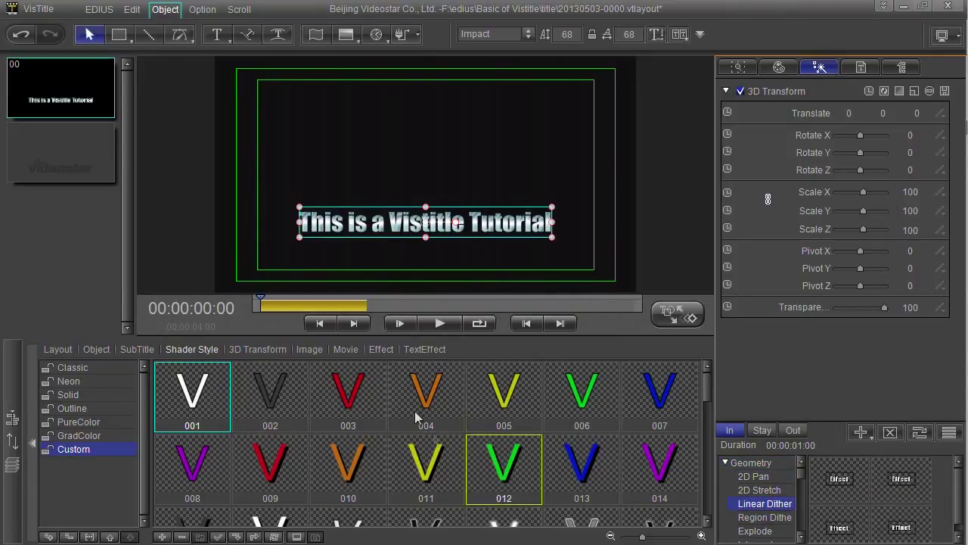
click(760, 489)
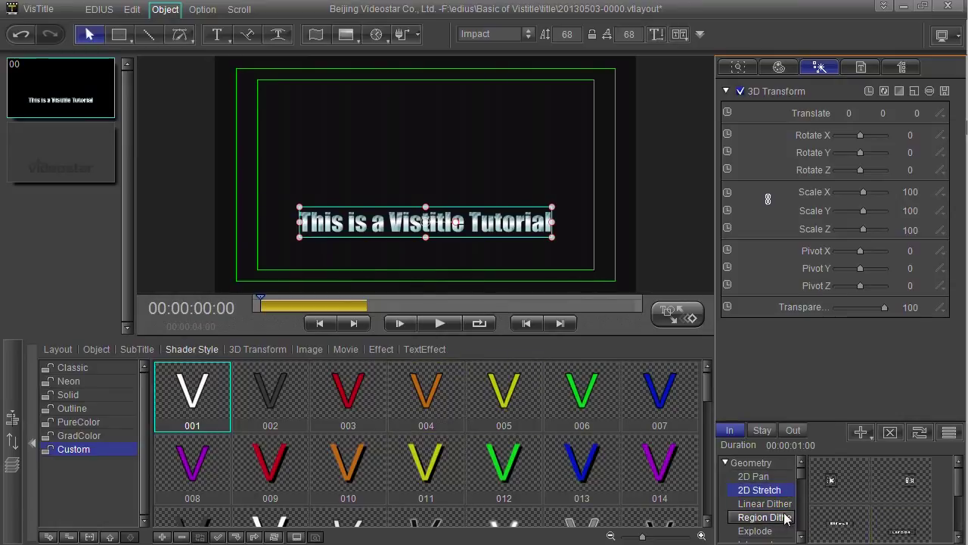
drag(491, 226, 492, 226)
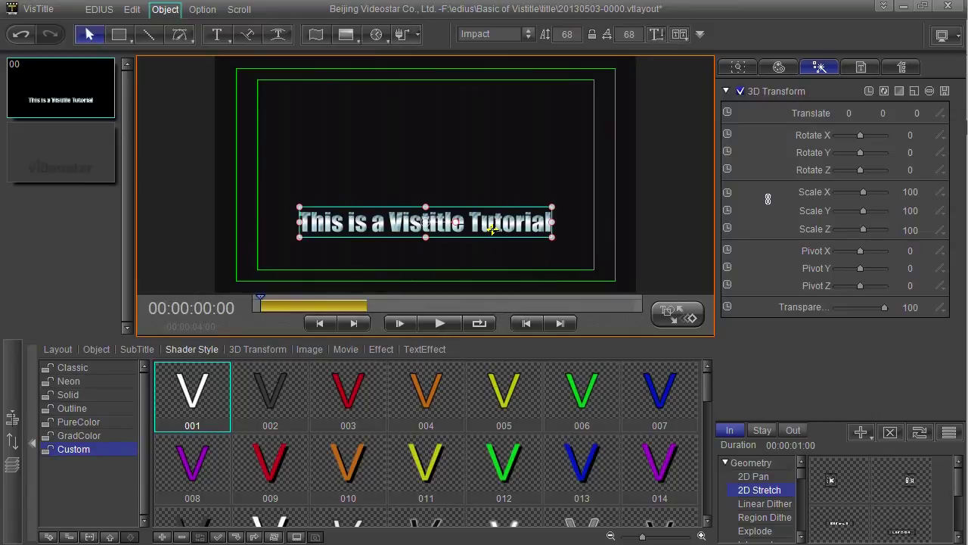